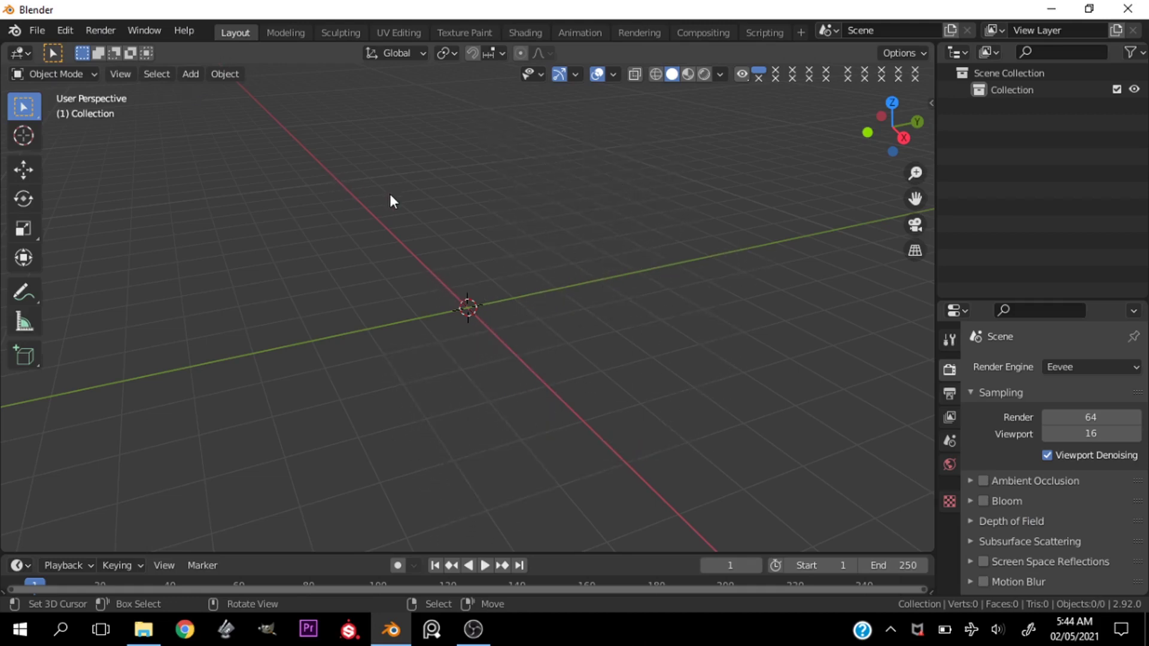
Add a cylinder mesh to the scene
key(shift+a)
mouse_move(467, 231)
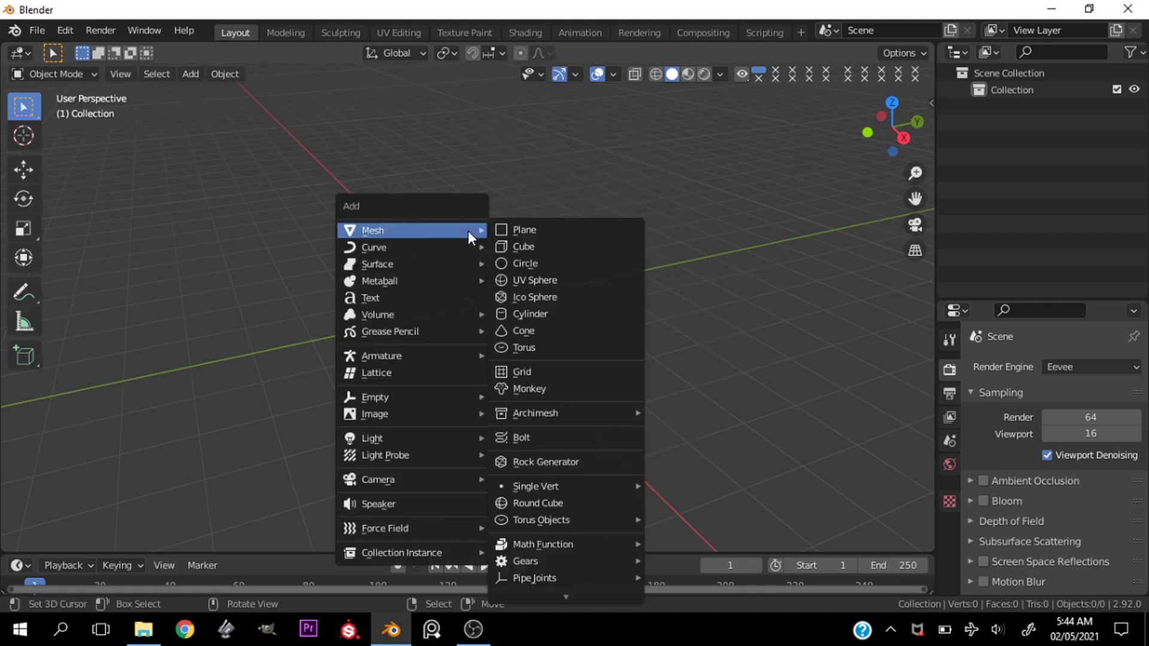
click(507, 313)
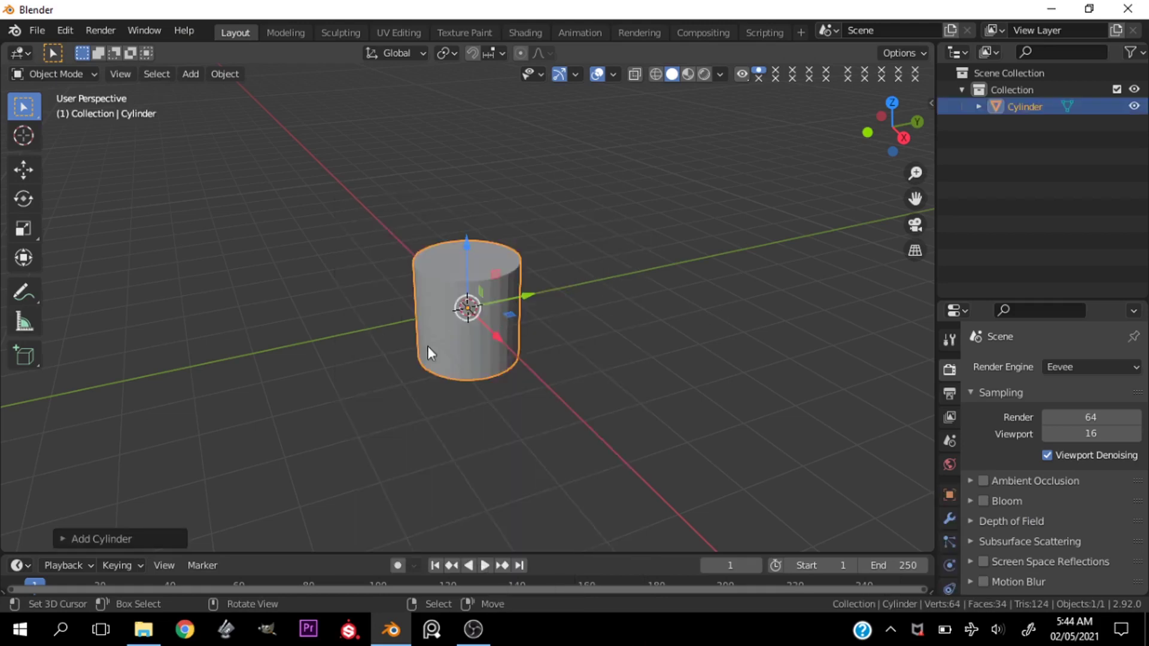
Give the new cylinder 8 vertices and Triangle Fan cap fill
click(108, 543)
click(239, 335)
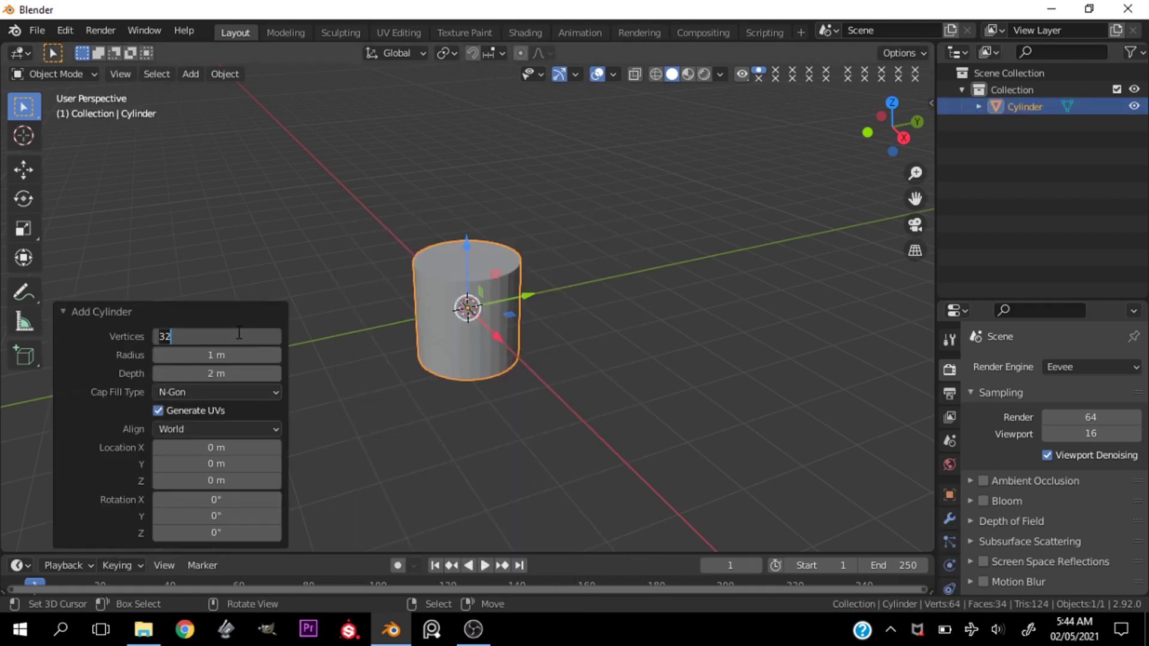
text(8)
key(Return)
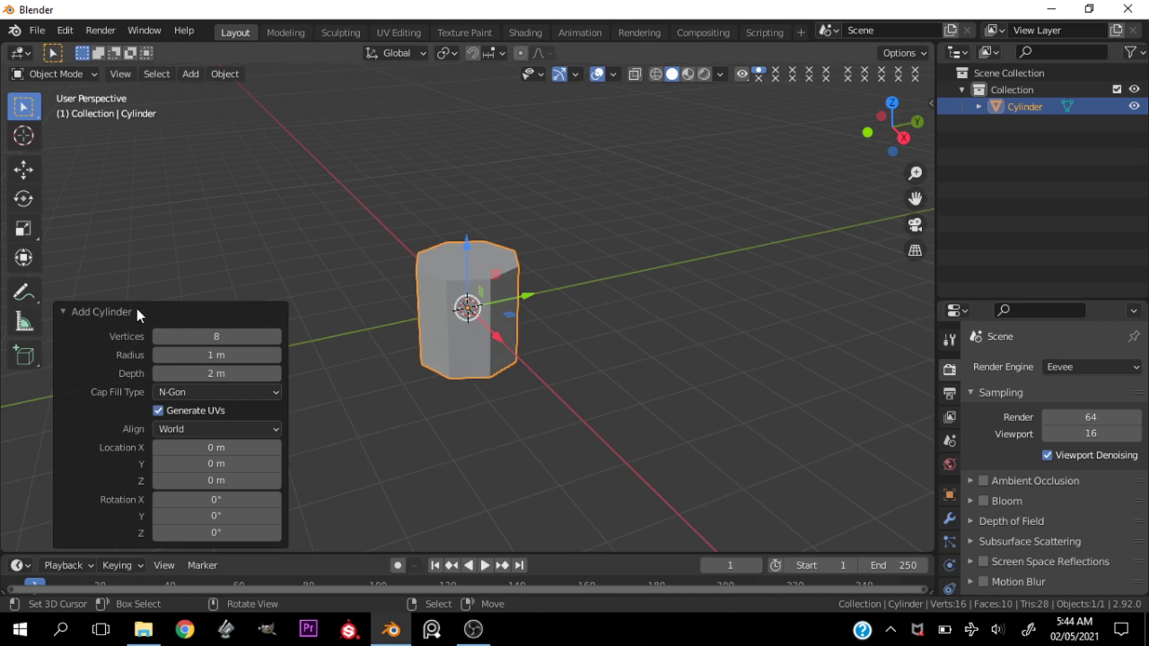
click(136, 310)
click(70, 538)
click(217, 394)
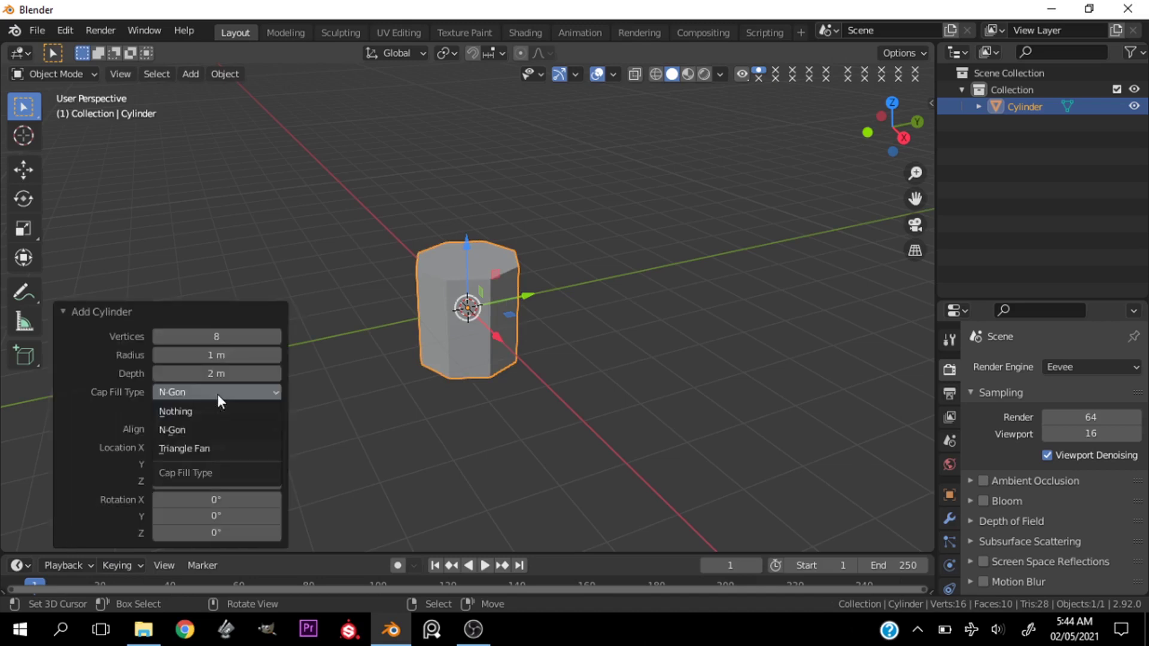
click(210, 447)
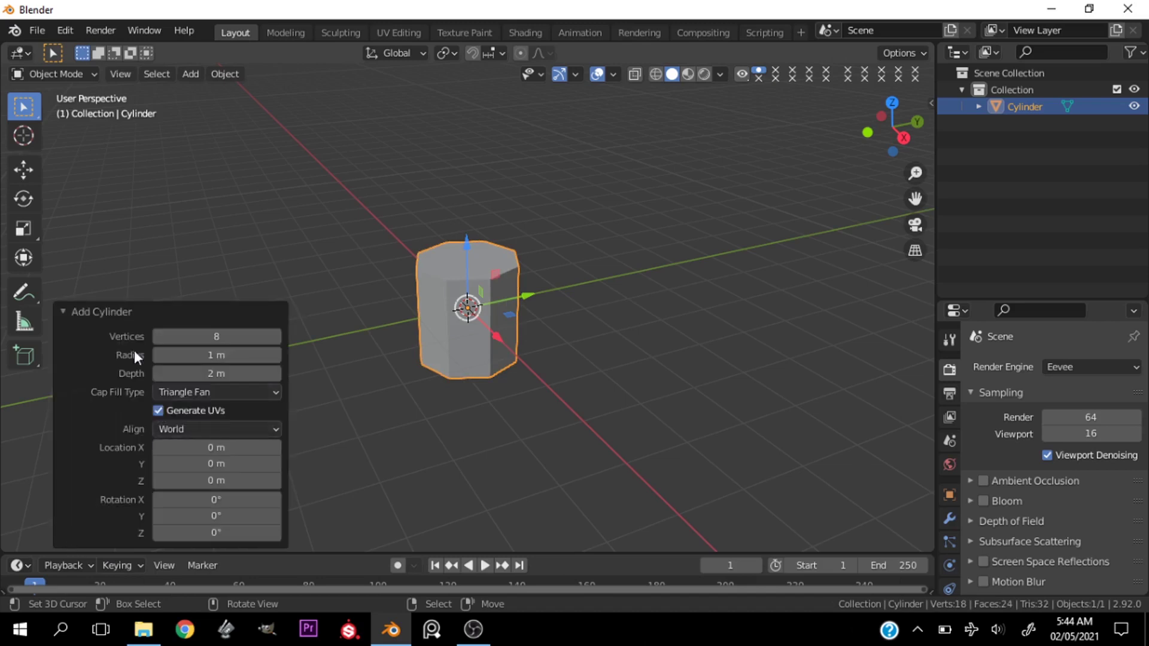
click(97, 312)
From the front view, raise the cylinder 1 m along Z and set its origin to the 3D cursor
key(grave)
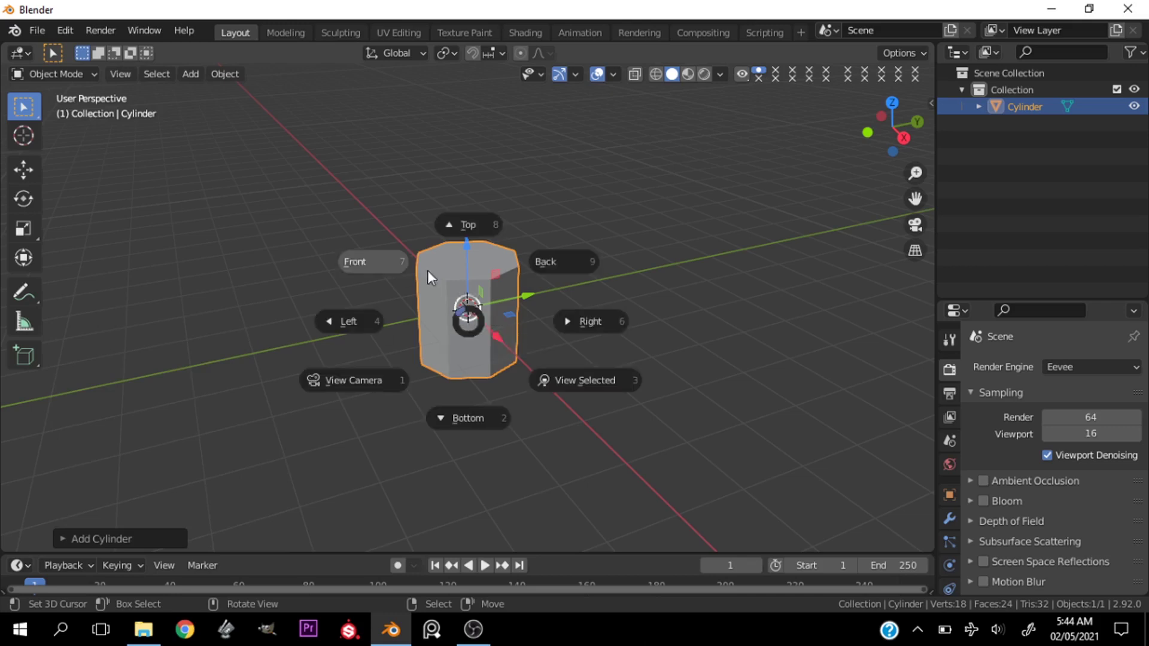
click(408, 263)
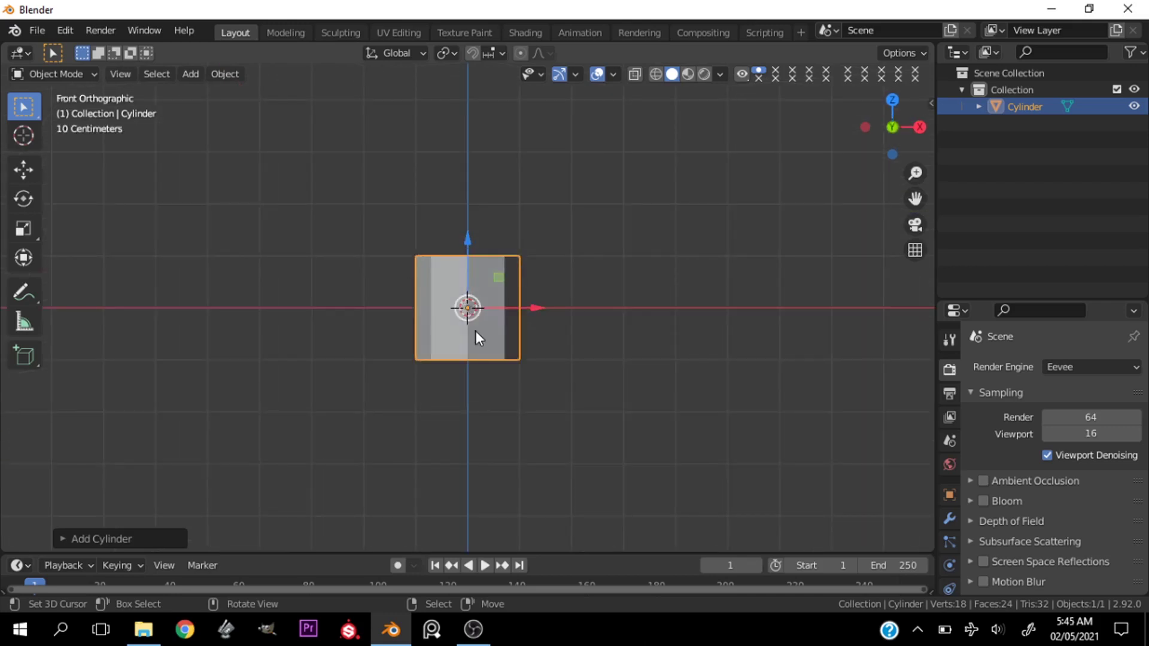
key(g)
key(z)
key(1)
key(Return)
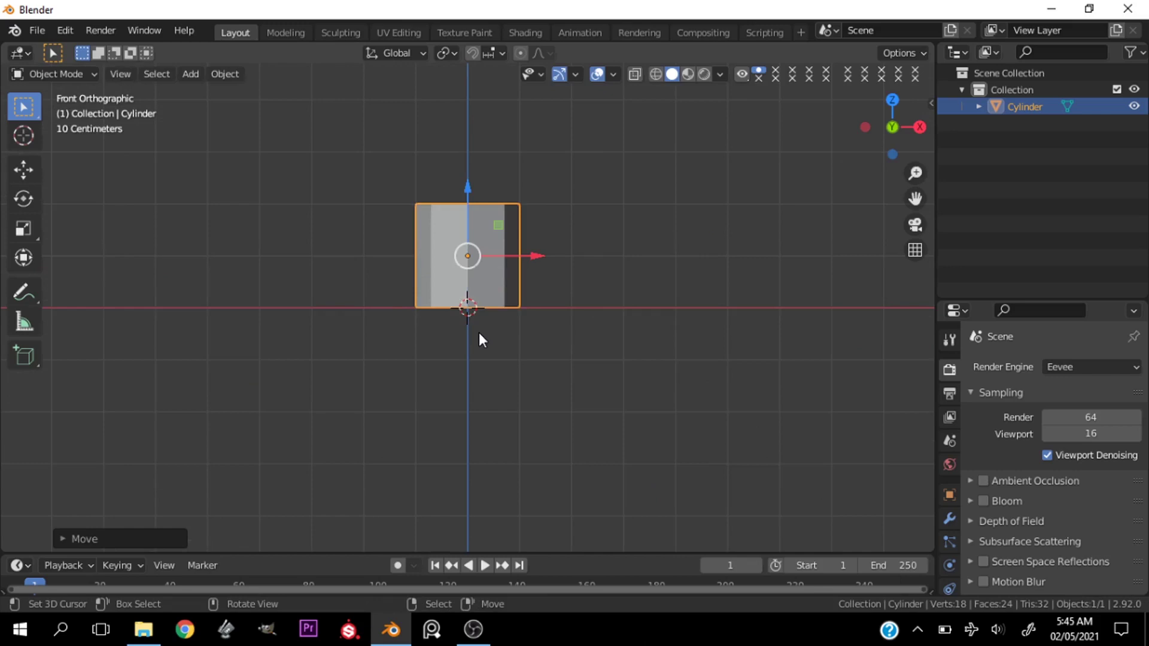
key(q)
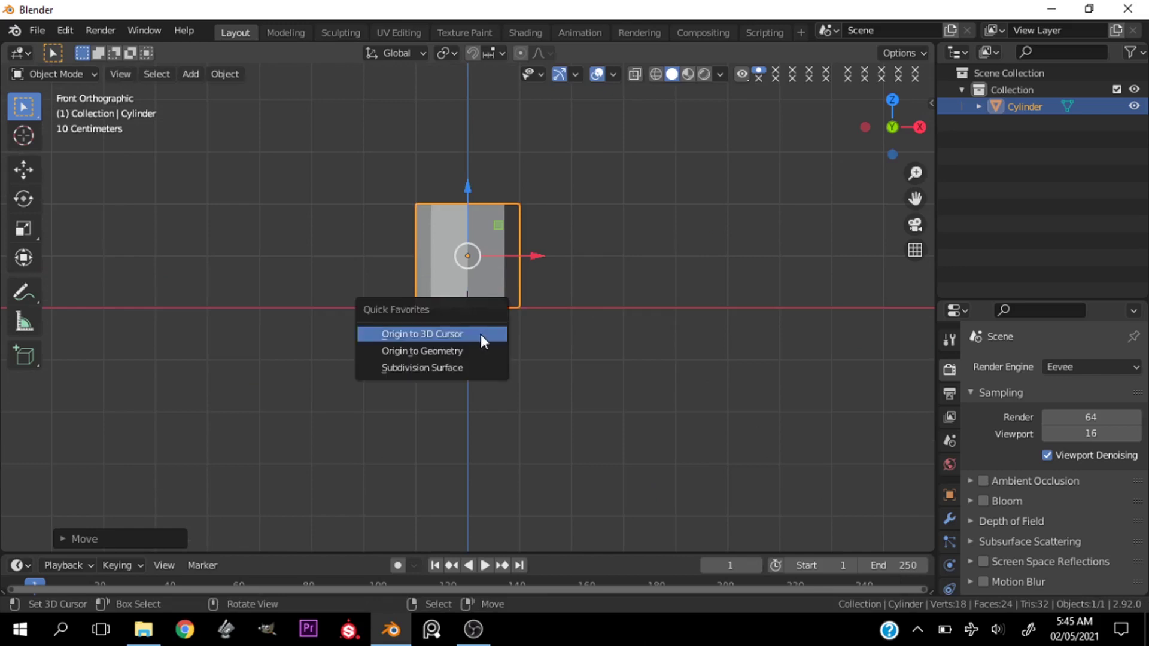
click(480, 334)
In Edit Mode, pull the top centre vertex and its ring up about 1.3 m into a point
key(ctrl+Tab)
click(594, 249)
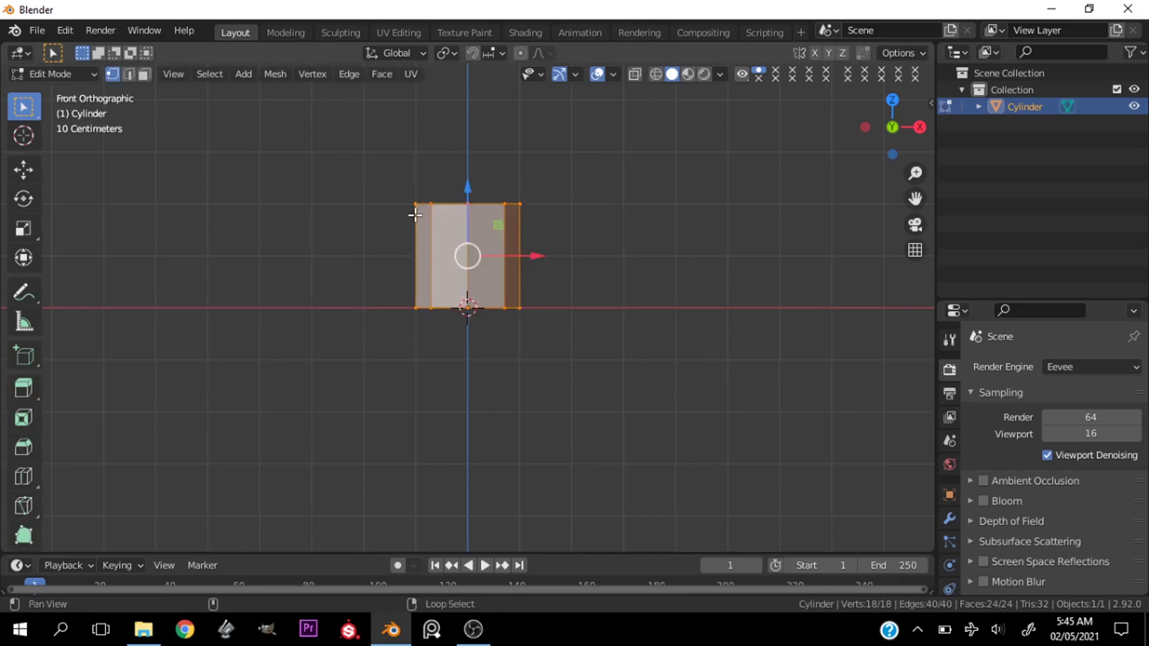
middle_drag(413, 215, 507, 333)
click(480, 300)
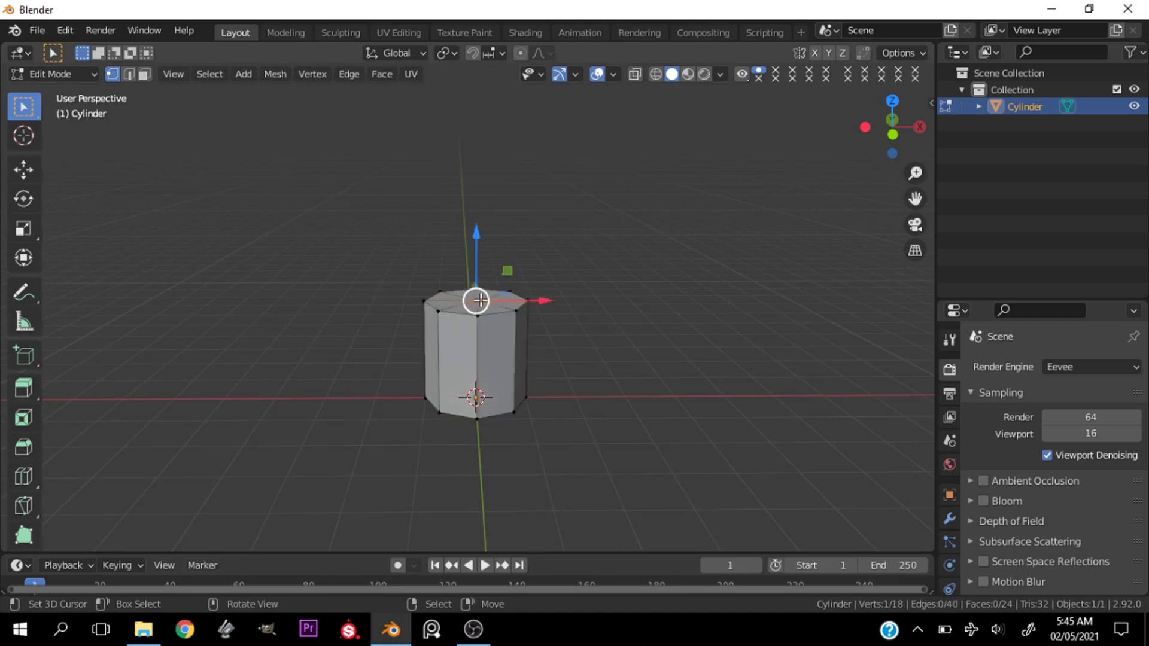
drag(477, 299, 478, 221)
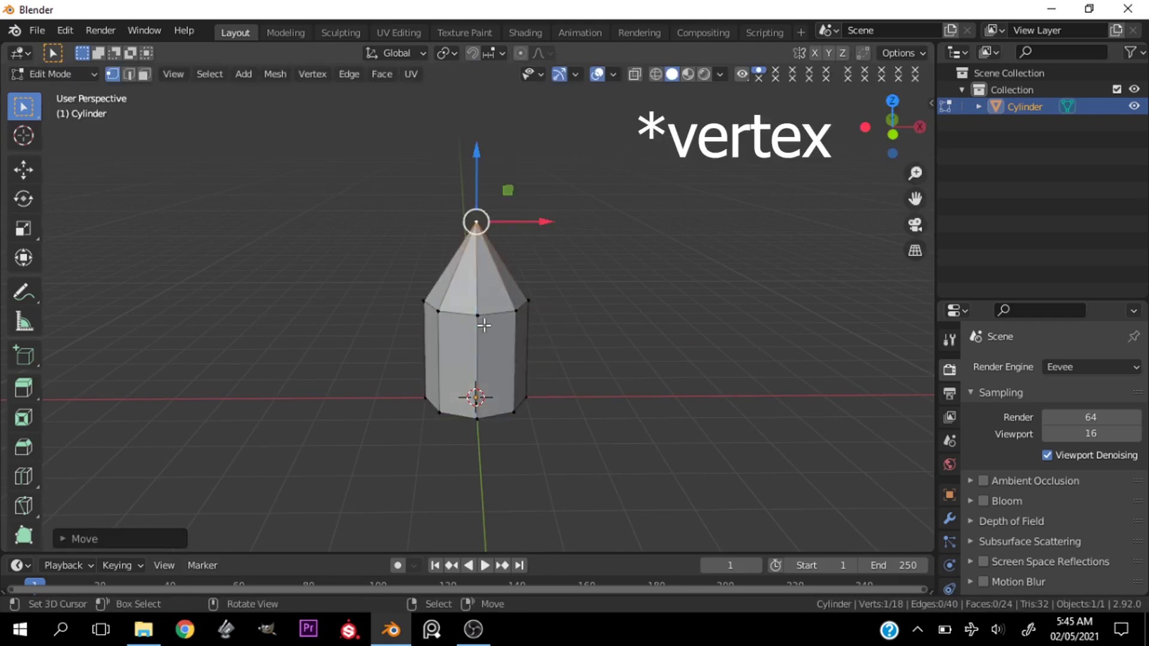
key(grave)
click(359, 260)
key(ctrl+KP_Add)
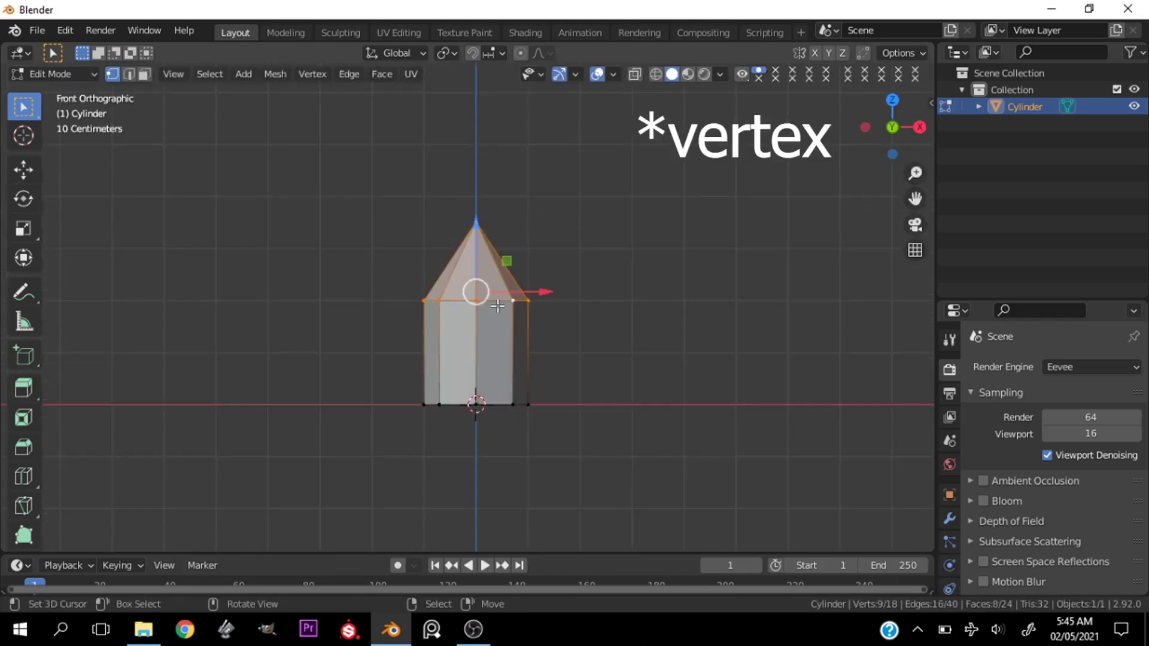
key(g)
key(z)
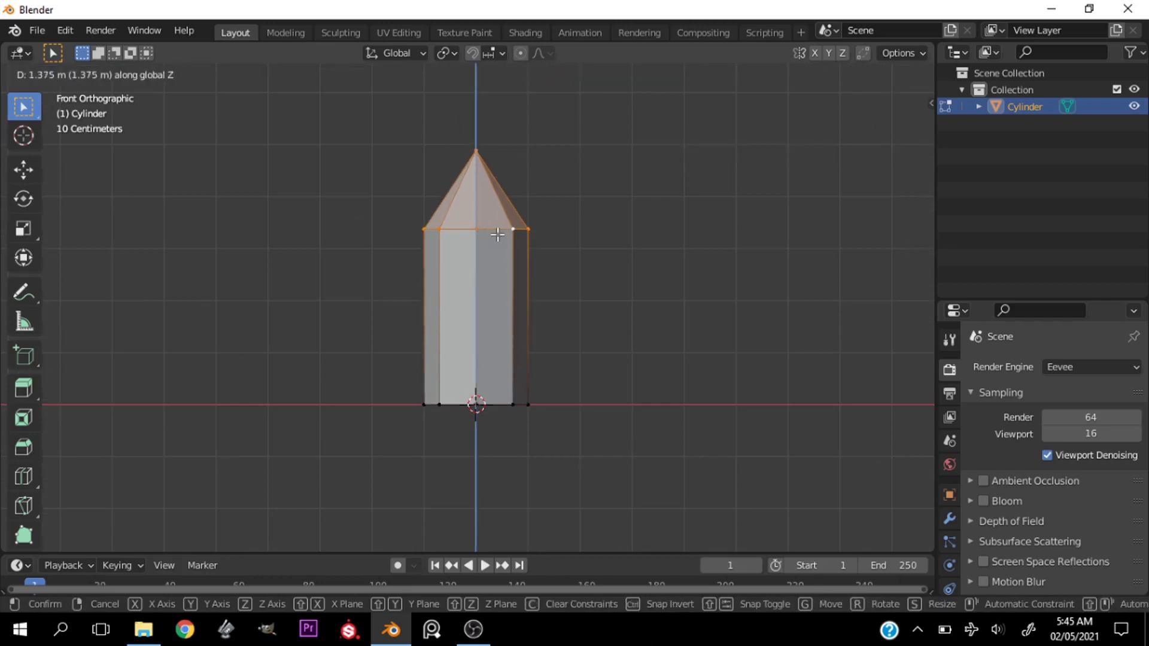
click(499, 241)
Scale the bottom ring down into a narrow base
alt+click(487, 405)
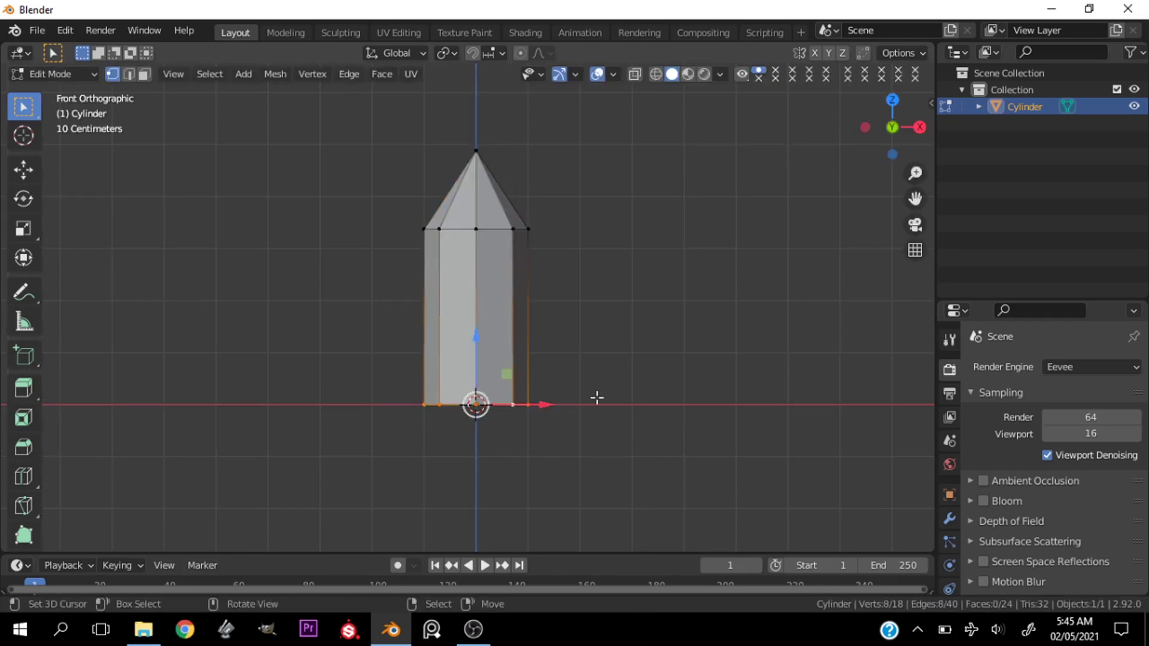
key(s)
click(539, 411)
Scale the middle edge ring outward into a shoulder, then shrink it slightly
scroll(497, 287, up, 3)
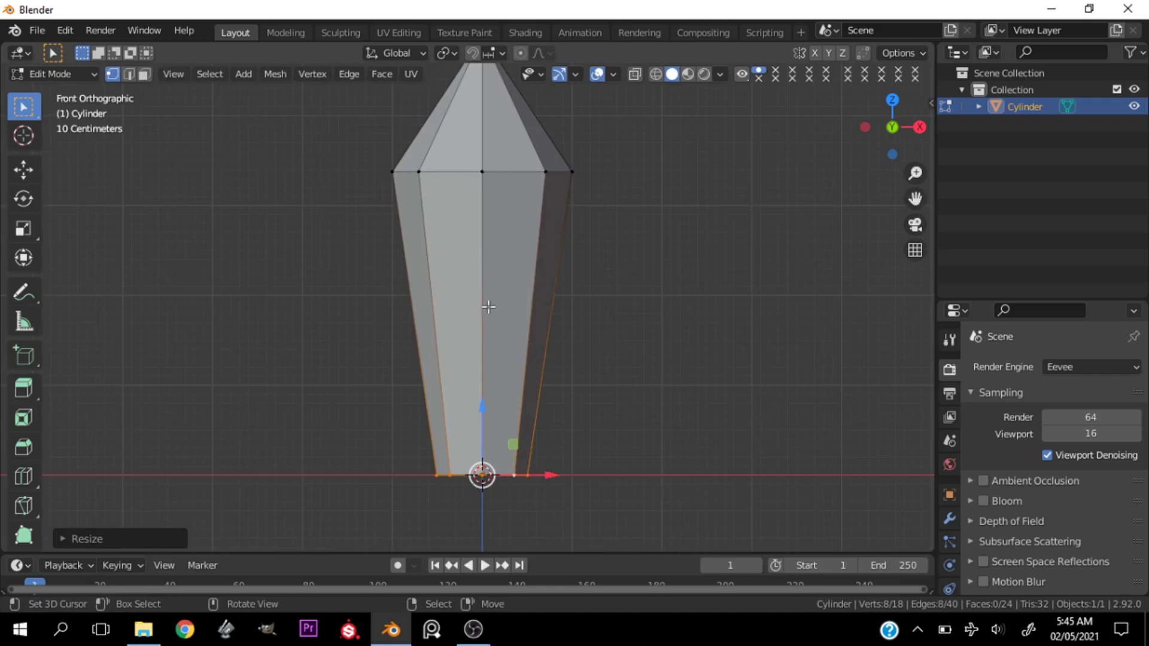
shift+scroll(497, 275, up, 2)
alt+click(501, 241)
key(s)
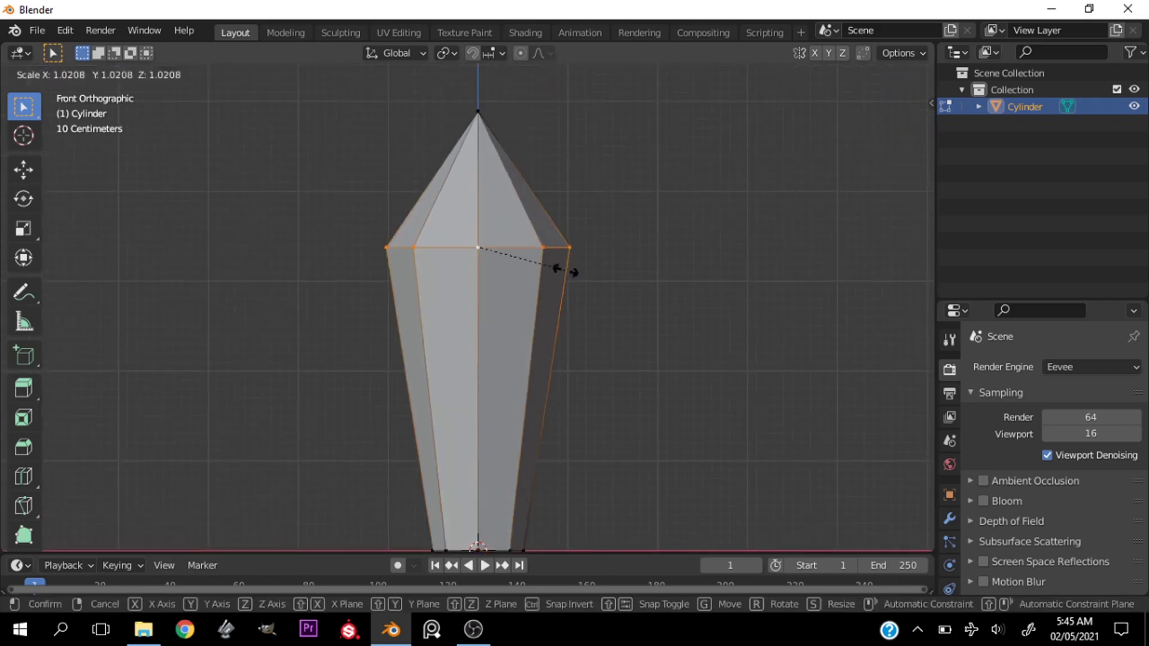
click(593, 279)
scroll(593, 280, down, 1)
scroll(551, 336, down, 1)
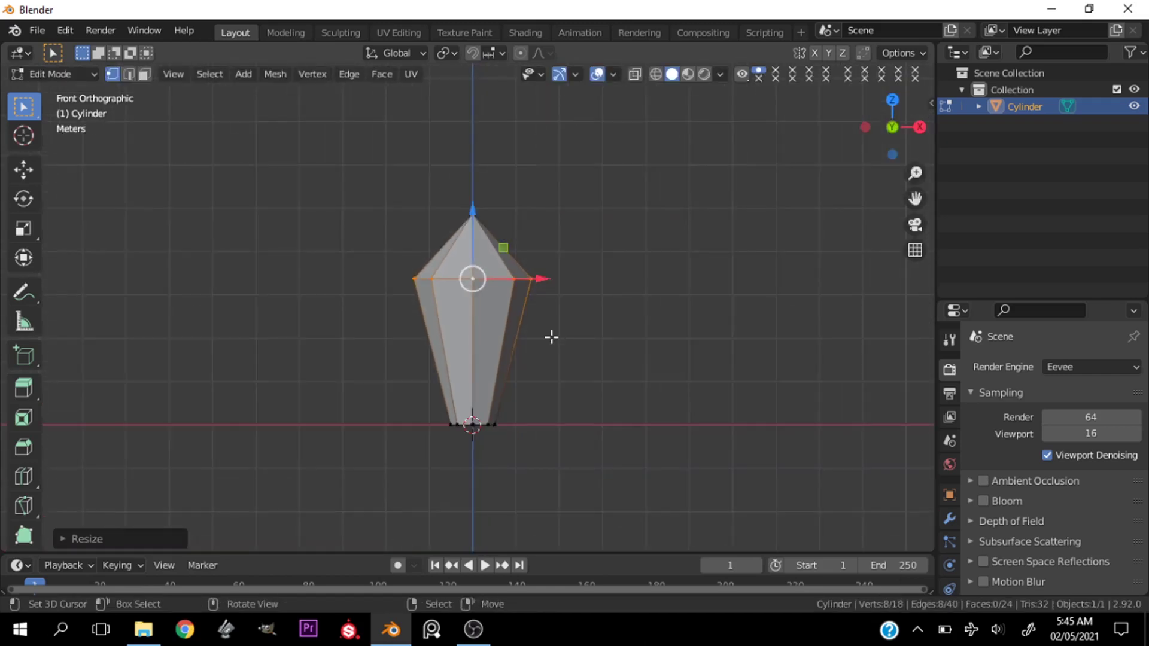
scroll(600, 338, up, 1)
key(s)
click(579, 324)
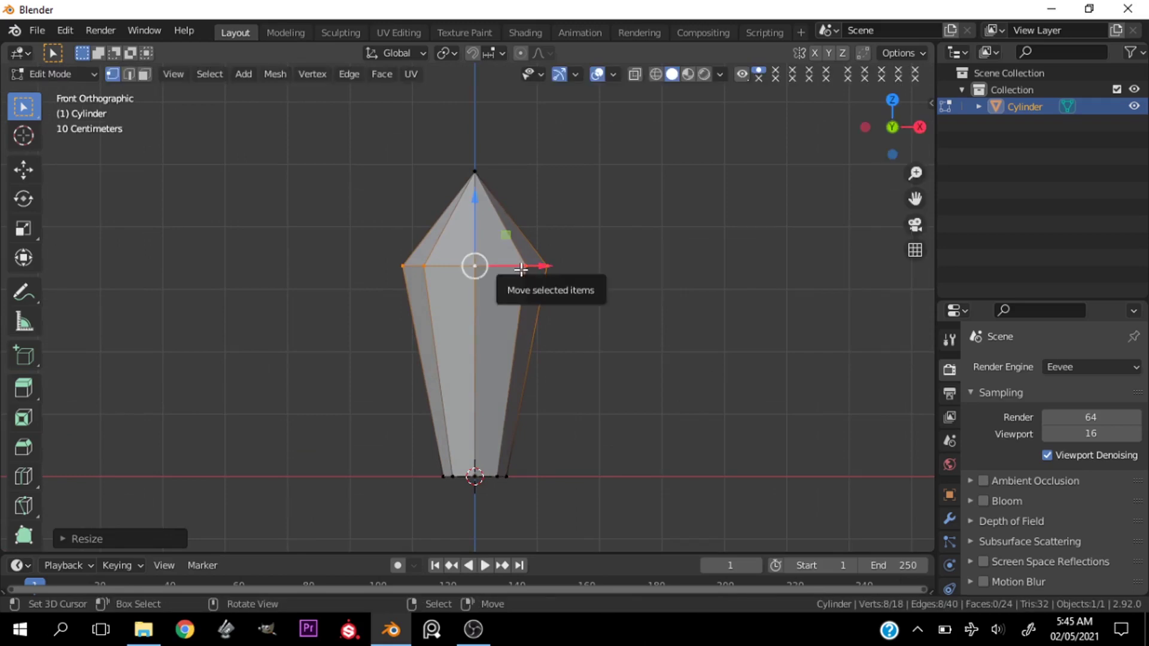
Move the middle ring's upper, front and left vertices to uneven heights
click(524, 266)
drag(524, 266, 519, 254)
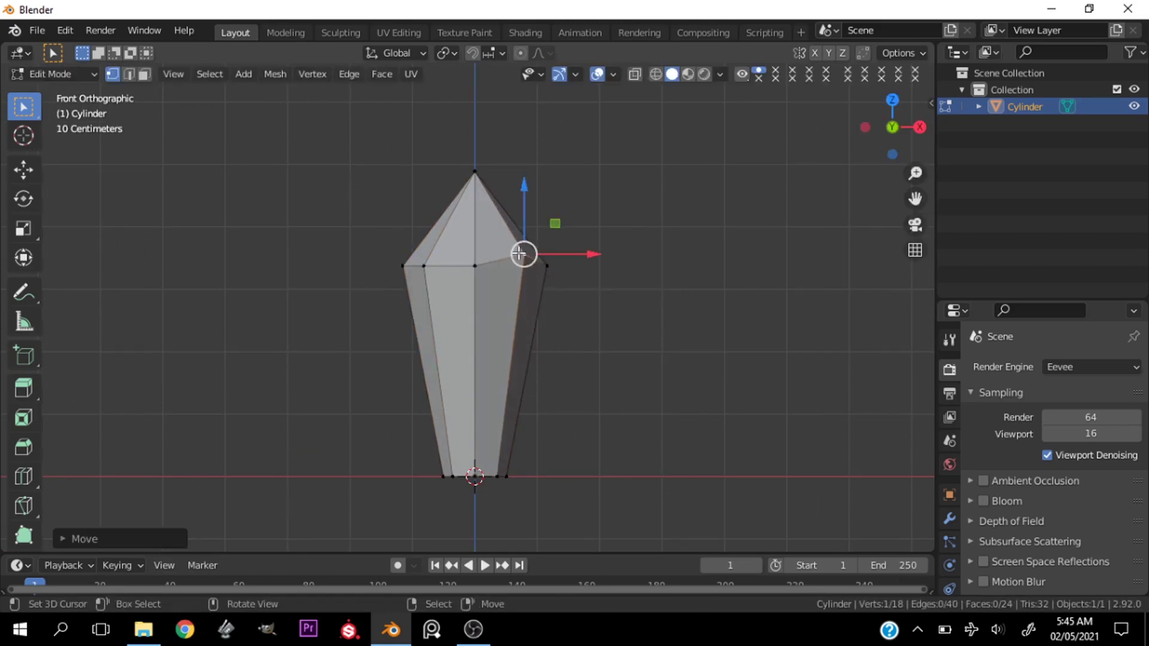
click(474, 266)
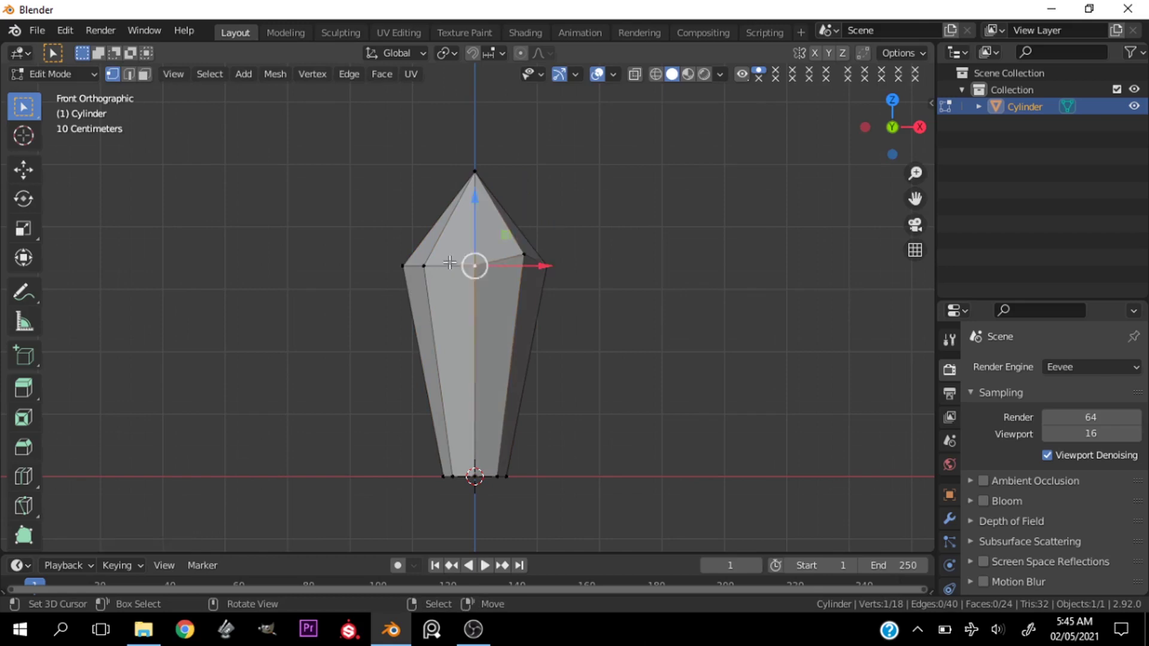
key(g)
click(448, 272)
click(423, 264)
key(g)
click(422, 260)
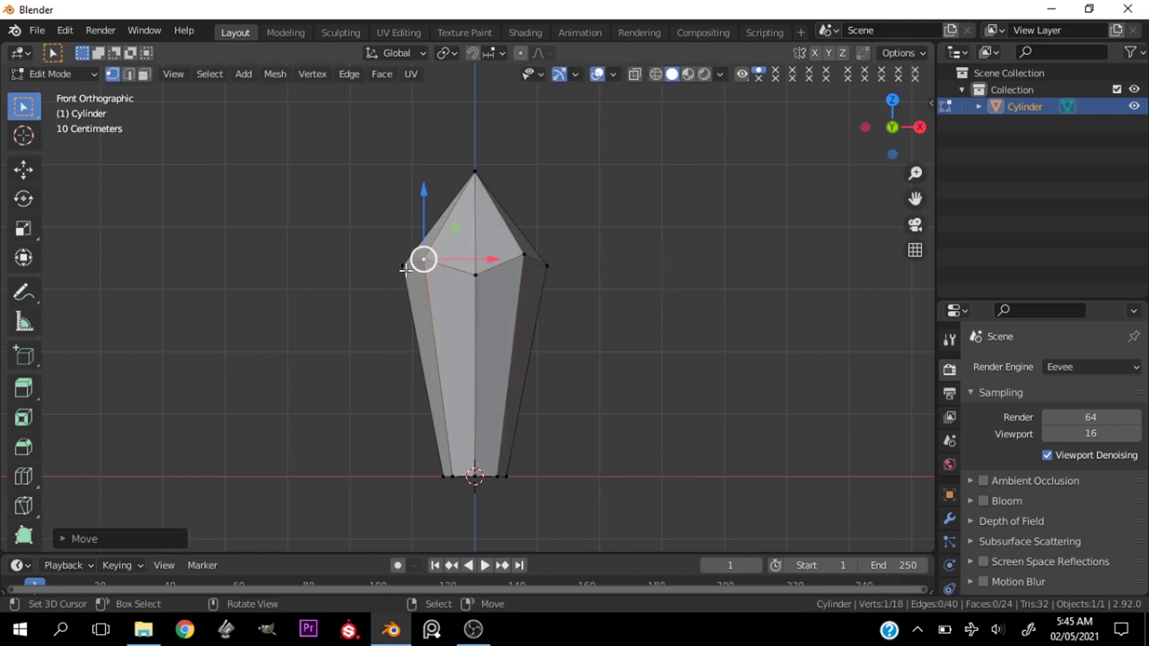
click(402, 265)
key(g)
click(406, 275)
Nudge the right-side ring vertices up and down for an irregular shoulder
click(546, 266)
key(g)
click(548, 286)
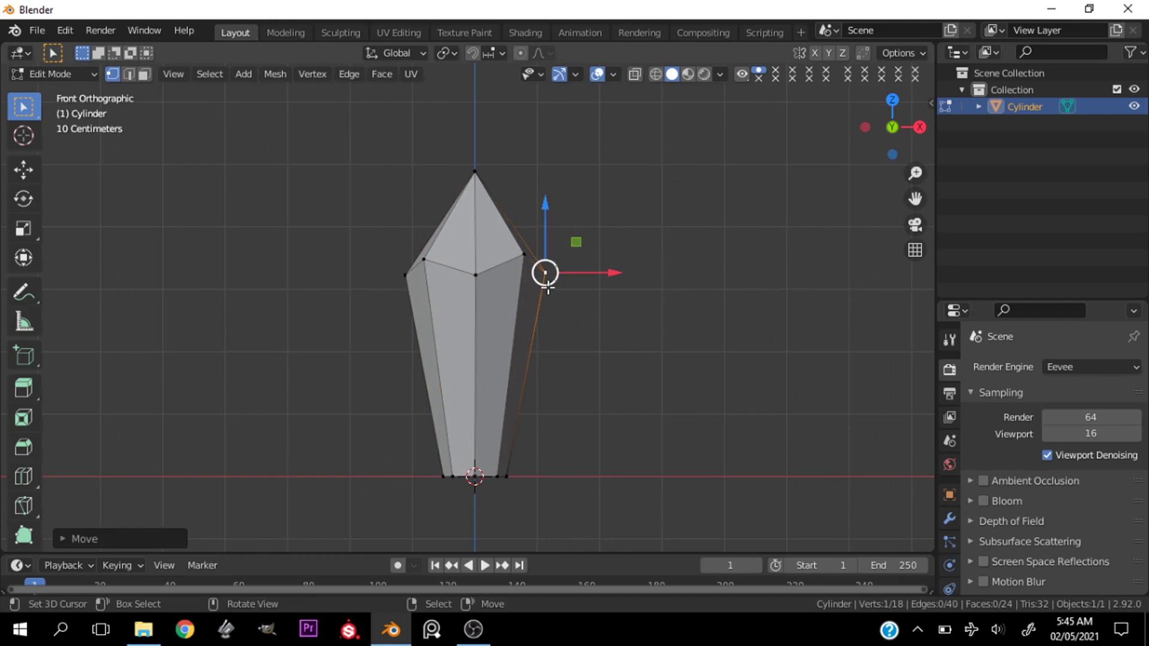
middle_drag(549, 307, 461, 299)
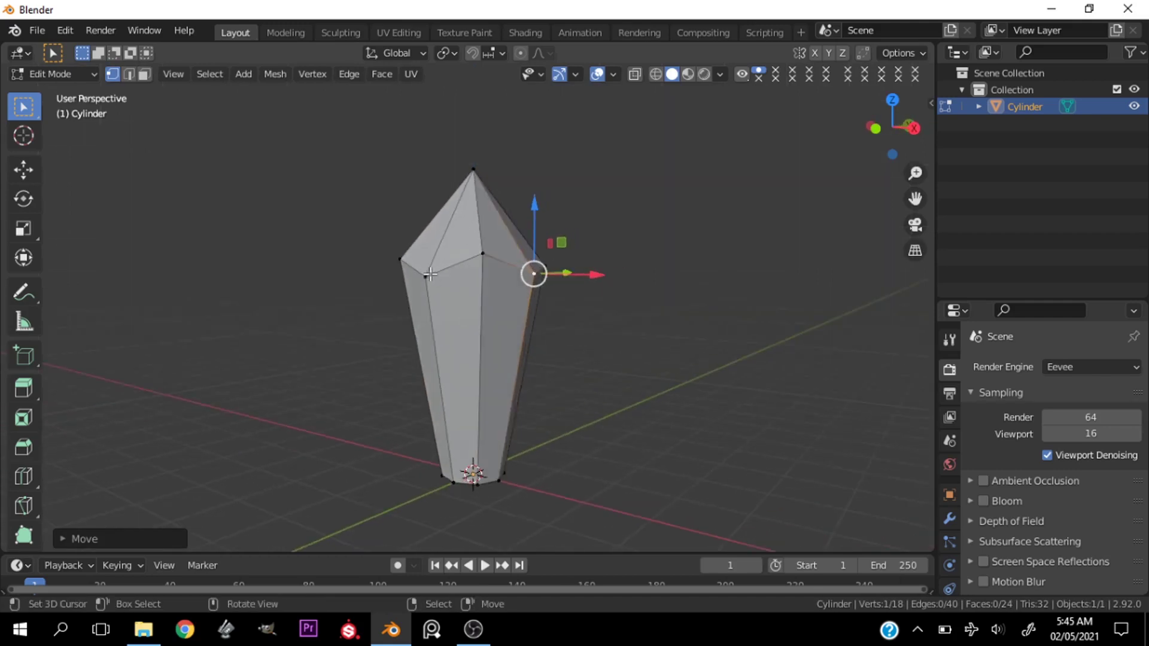
drag(430, 275, 425, 272)
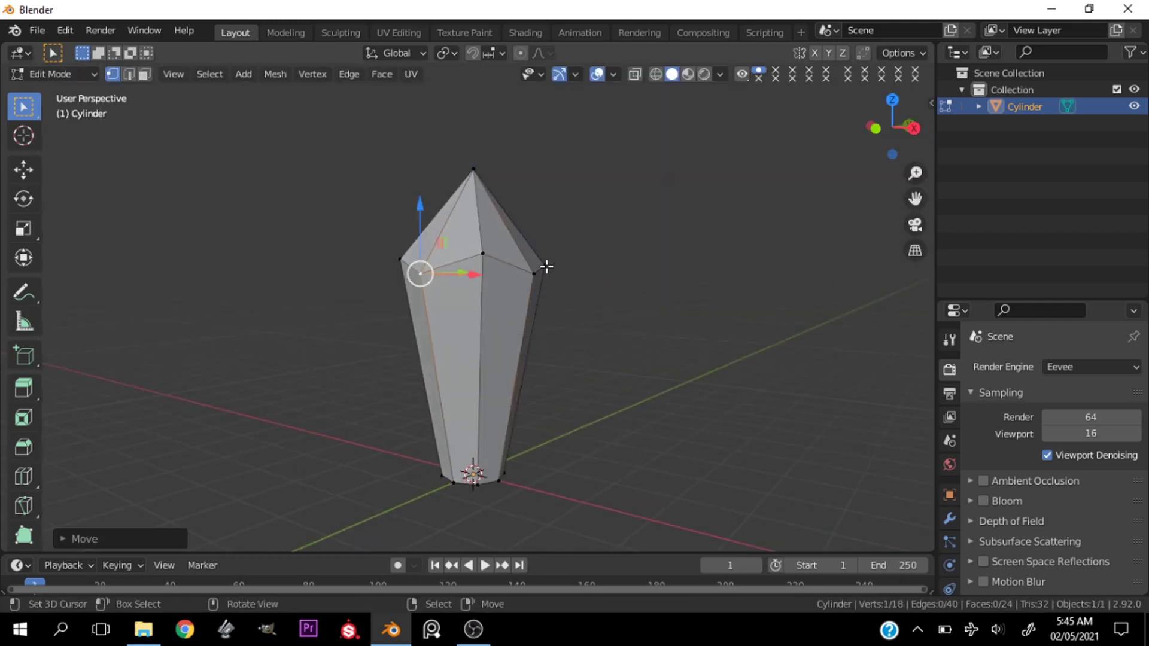
click(546, 267)
drag(546, 266, 543, 260)
key(grave)
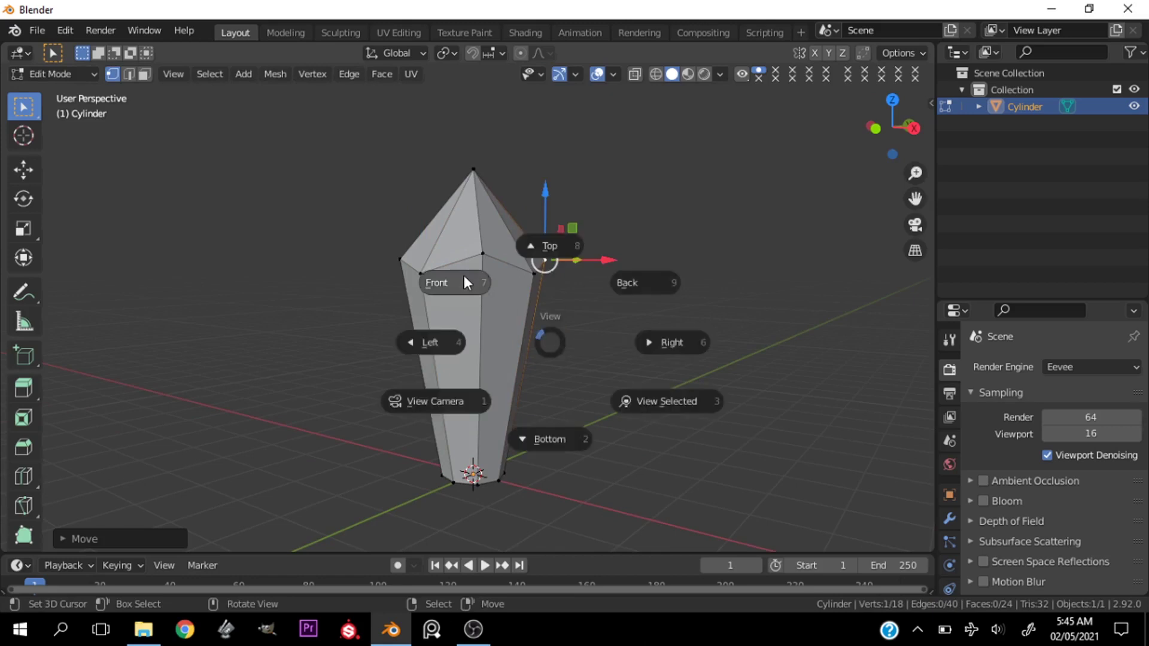
click(464, 278)
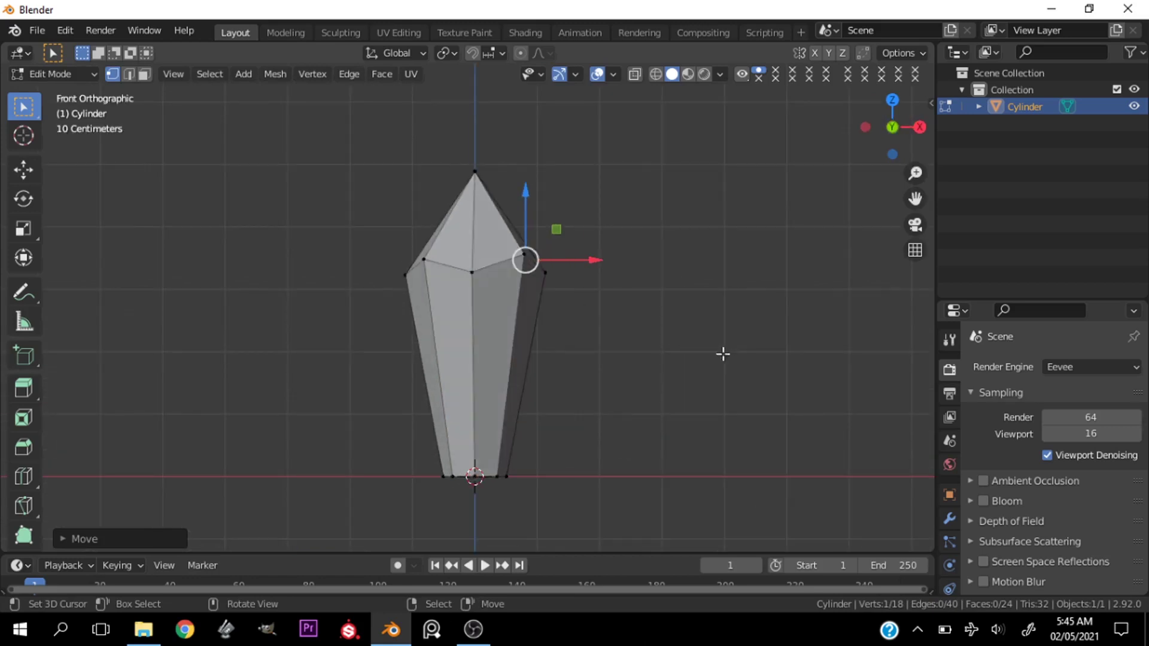
Add a Bevel modifier to the crystal
click(944, 519)
click(1035, 368)
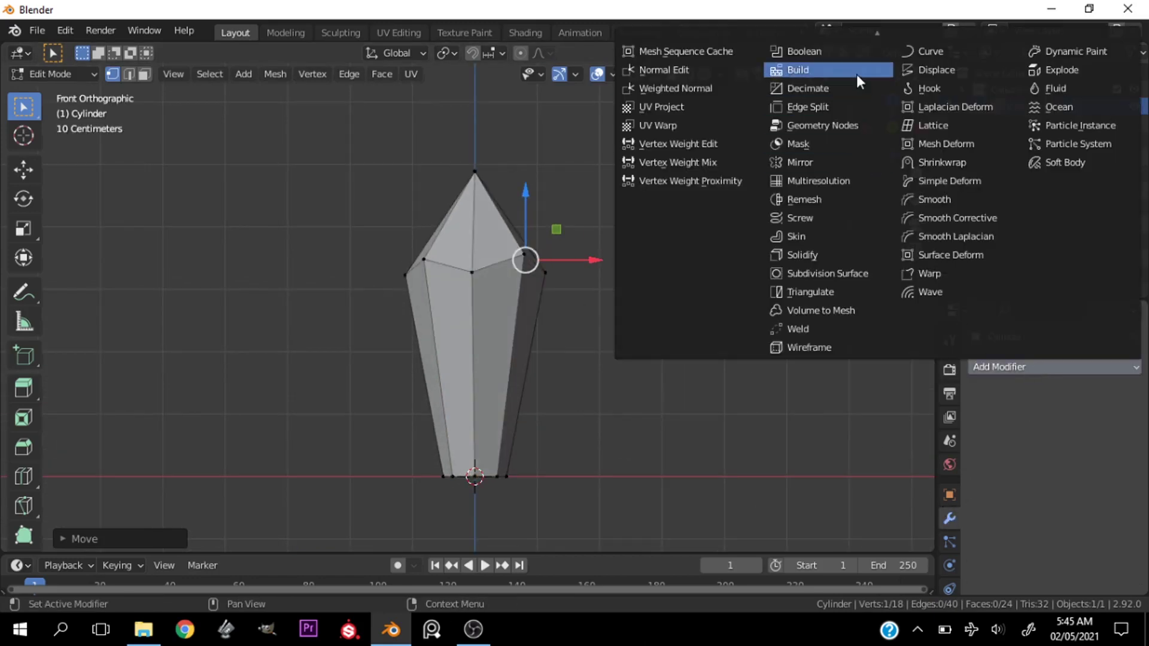
scroll(845, 55, up, 4)
click(824, 70)
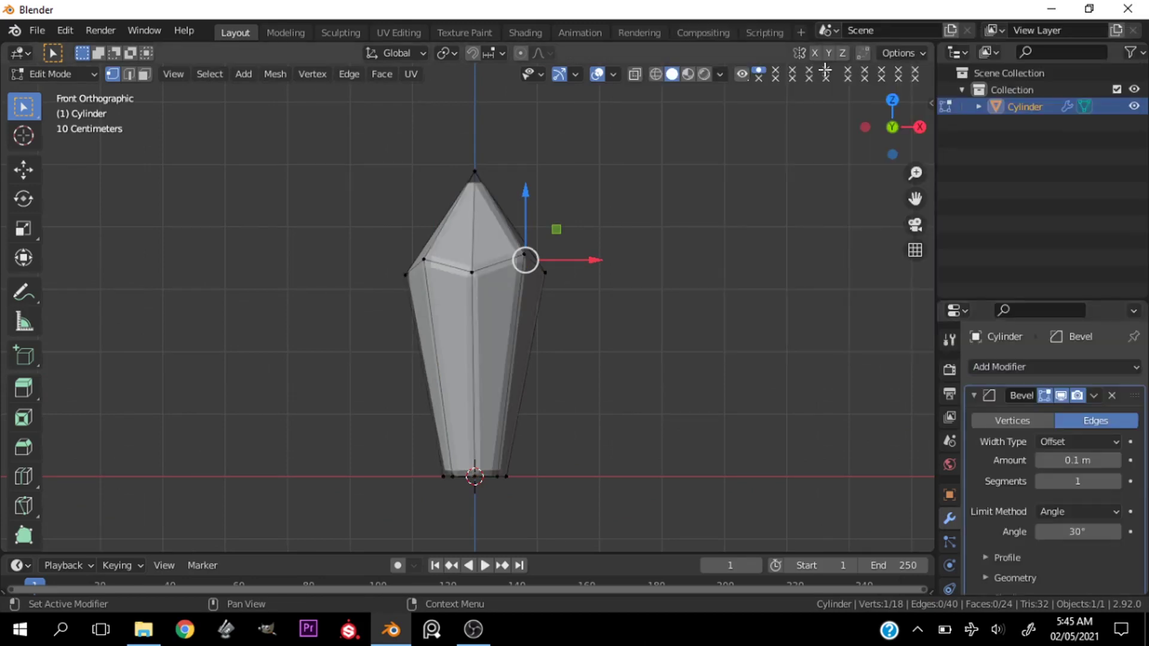
In Object Mode, lower the Bevel amount to 0.02 m and add Subdivision with Ctrl+2
key(ctrl+Tab)
click(441, 356)
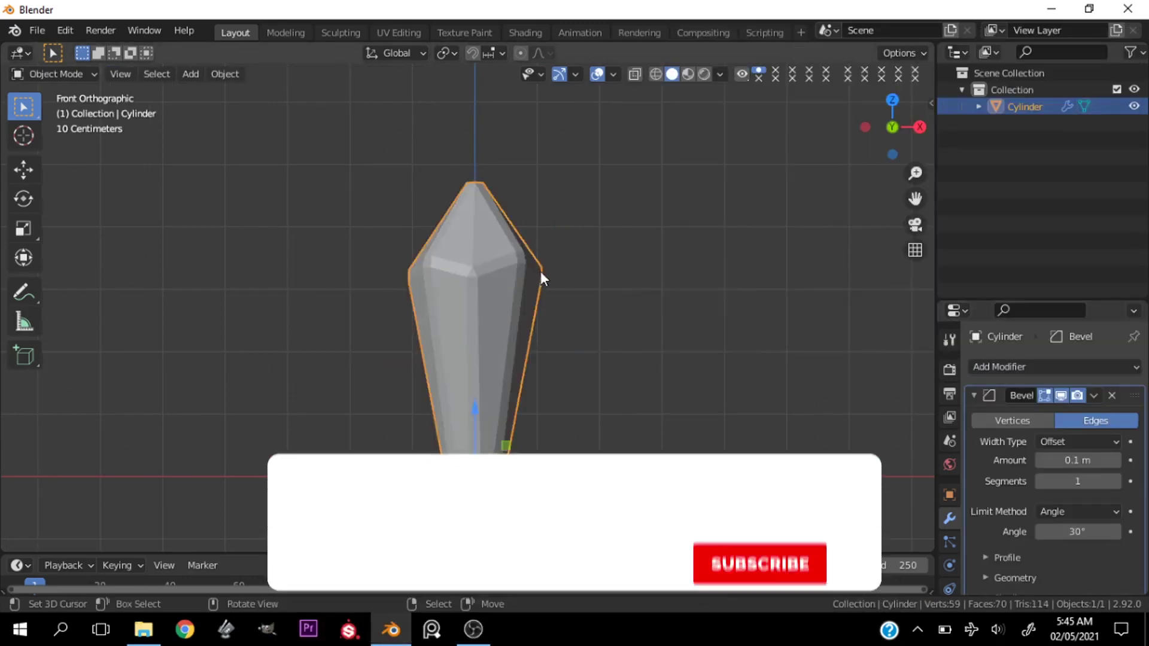
scroll(519, 271, up, 4)
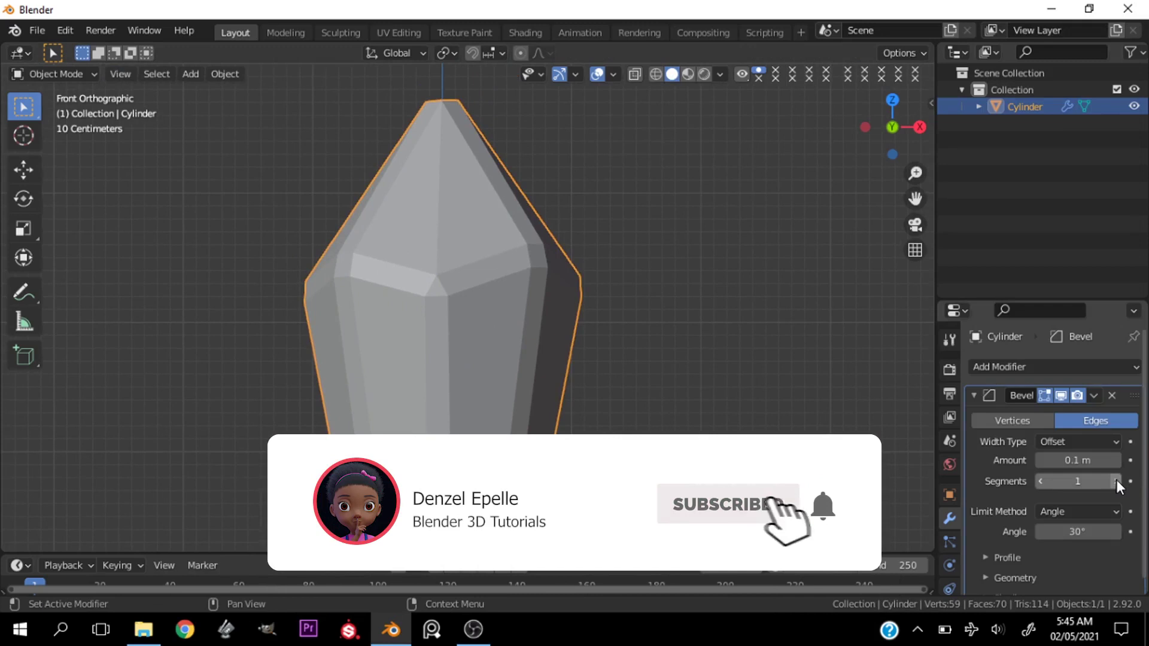
click(1039, 461)
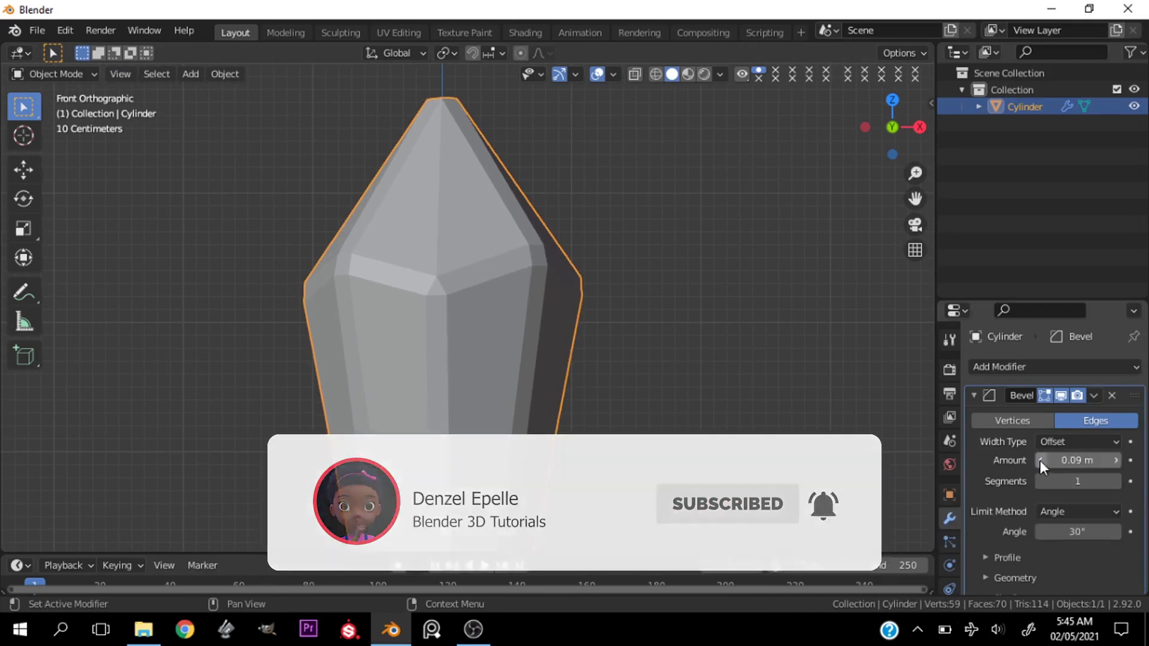
click(1040, 460)
click(1040, 460)
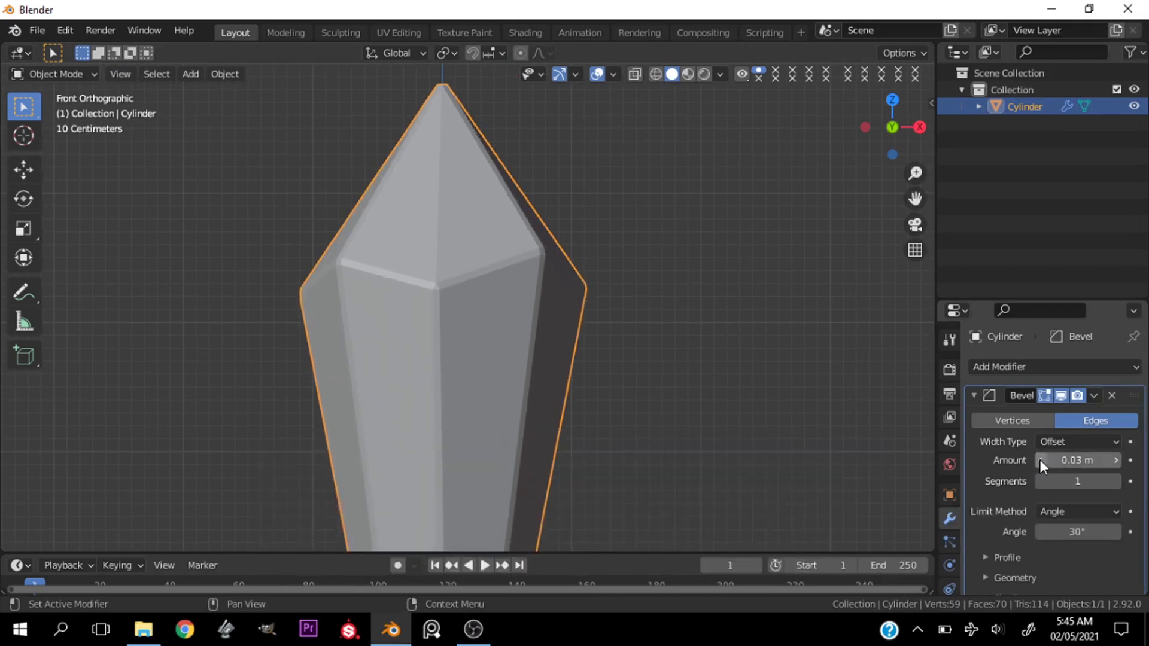
click(1039, 460)
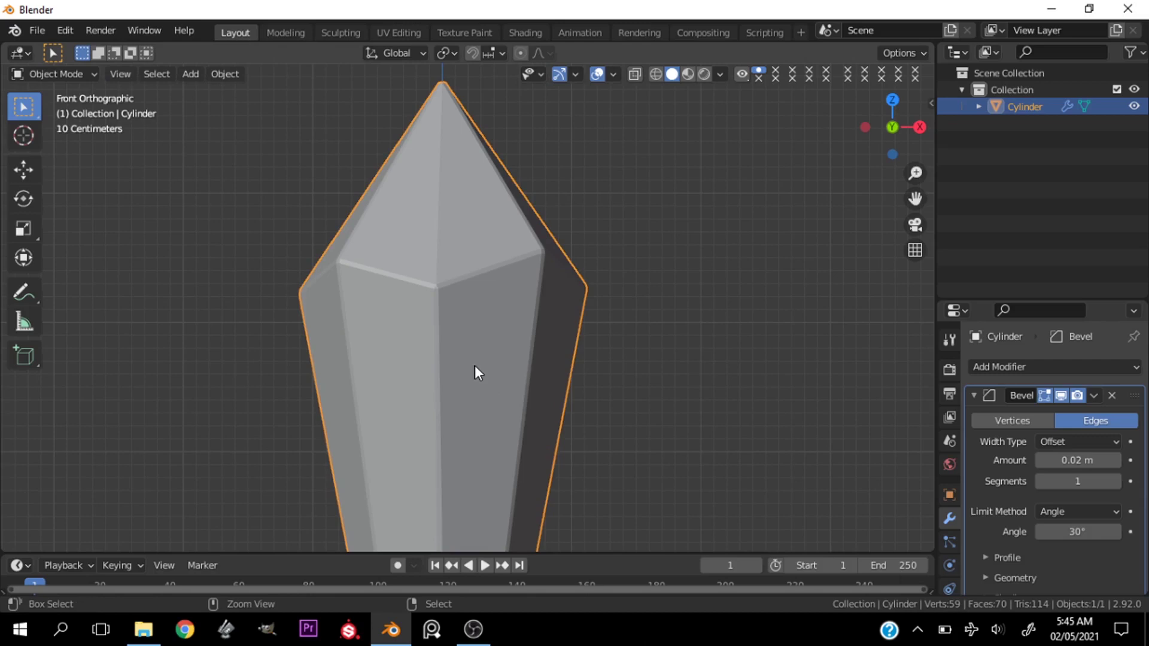
key(ctrl+2)
Shade the crystal smooth
scroll(658, 383, down, 3)
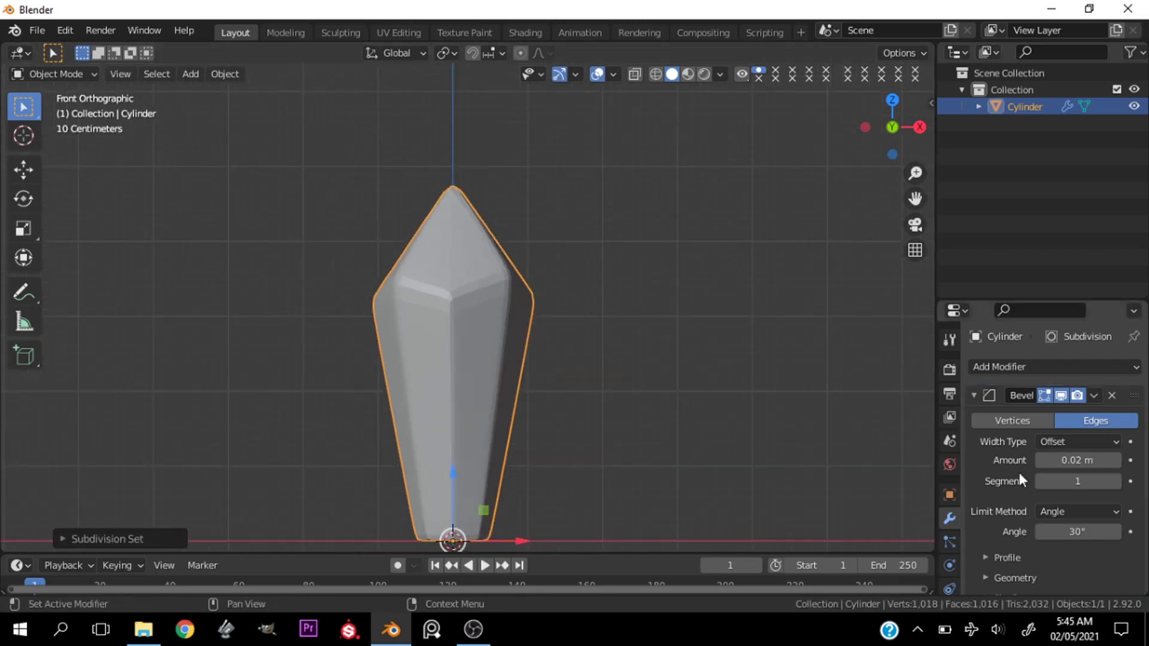
scroll(1019, 479, down, 5)
right_click(567, 361)
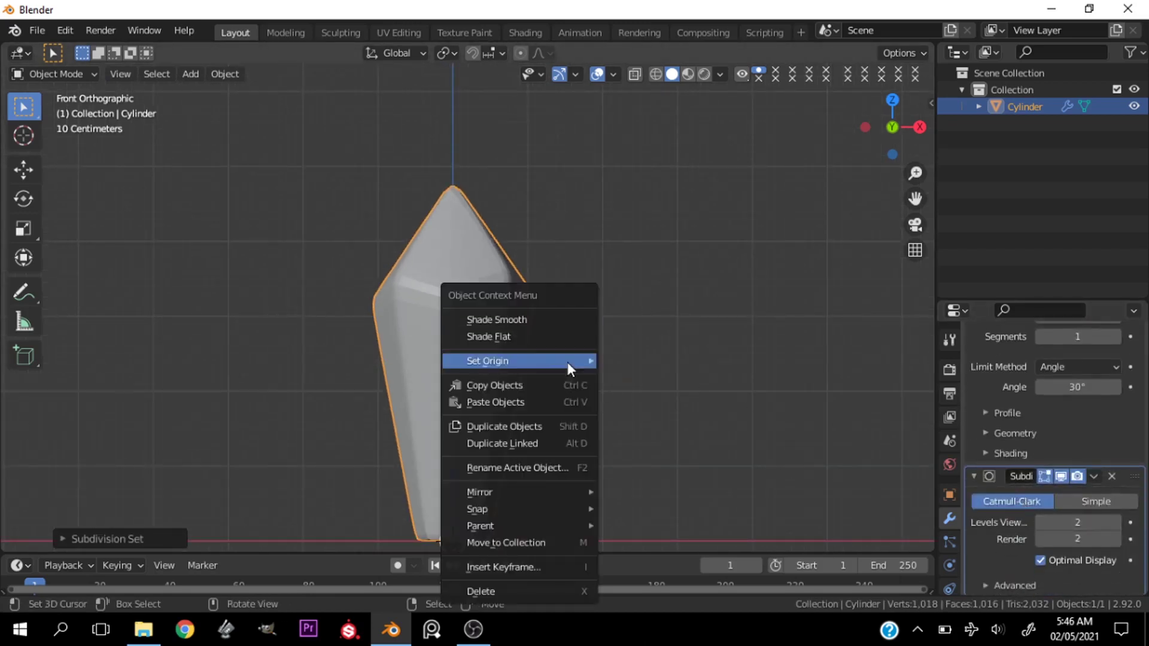
click(557, 321)
Set the Bevel to 2 segments and raise its amount to 0.08 m
scroll(523, 302, up, 2)
middle_drag(523, 302, 418, 334)
scroll(993, 388, up, 2)
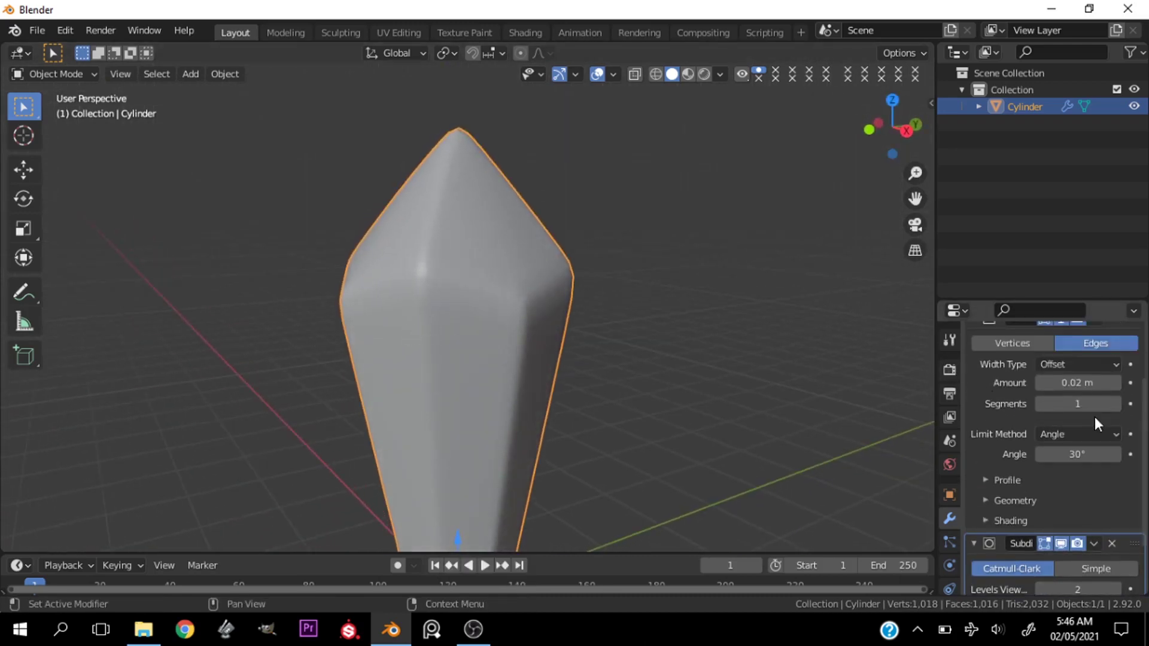
click(1115, 405)
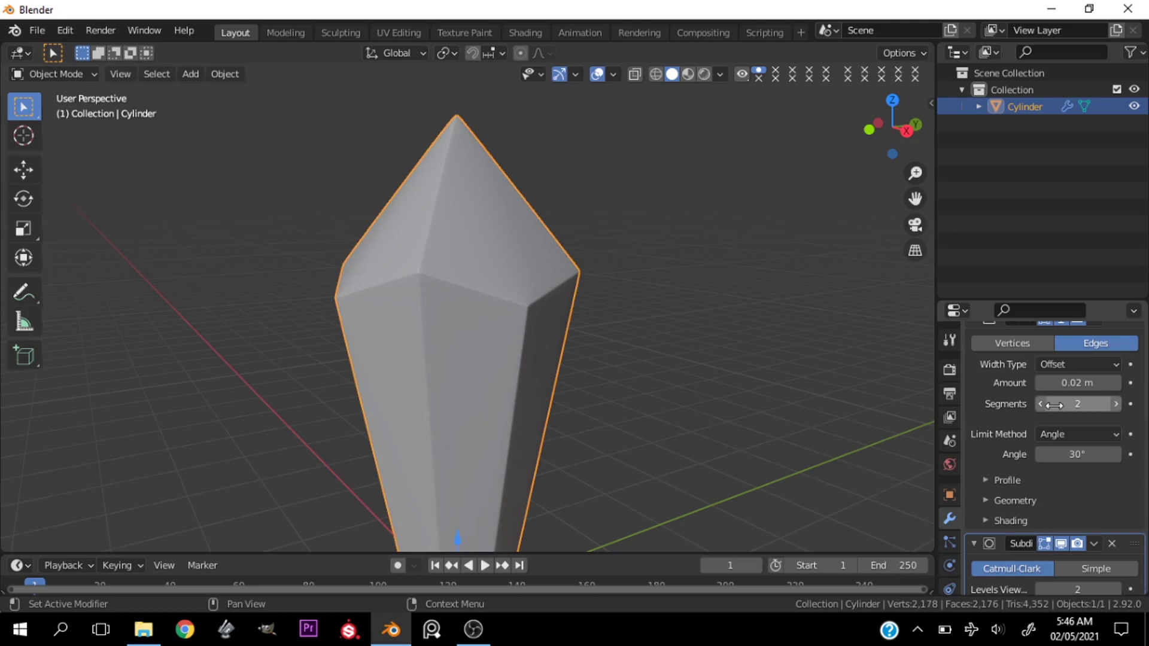
click(1115, 383)
click(1115, 382)
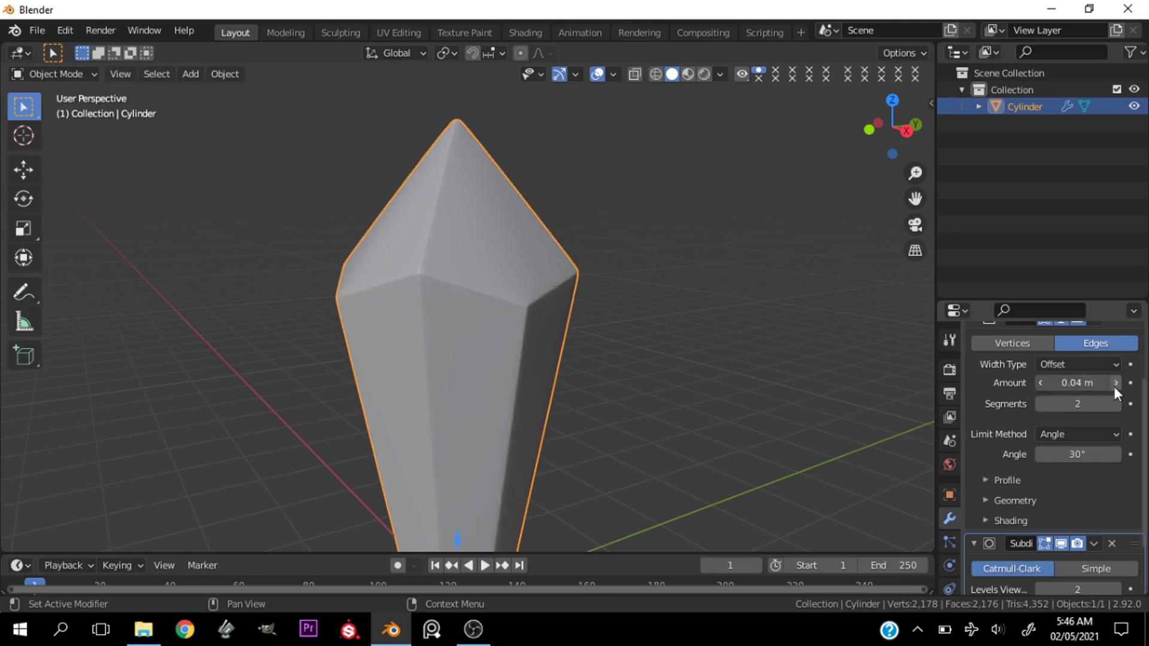
click(1115, 382)
key(grave)
click(595, 286)
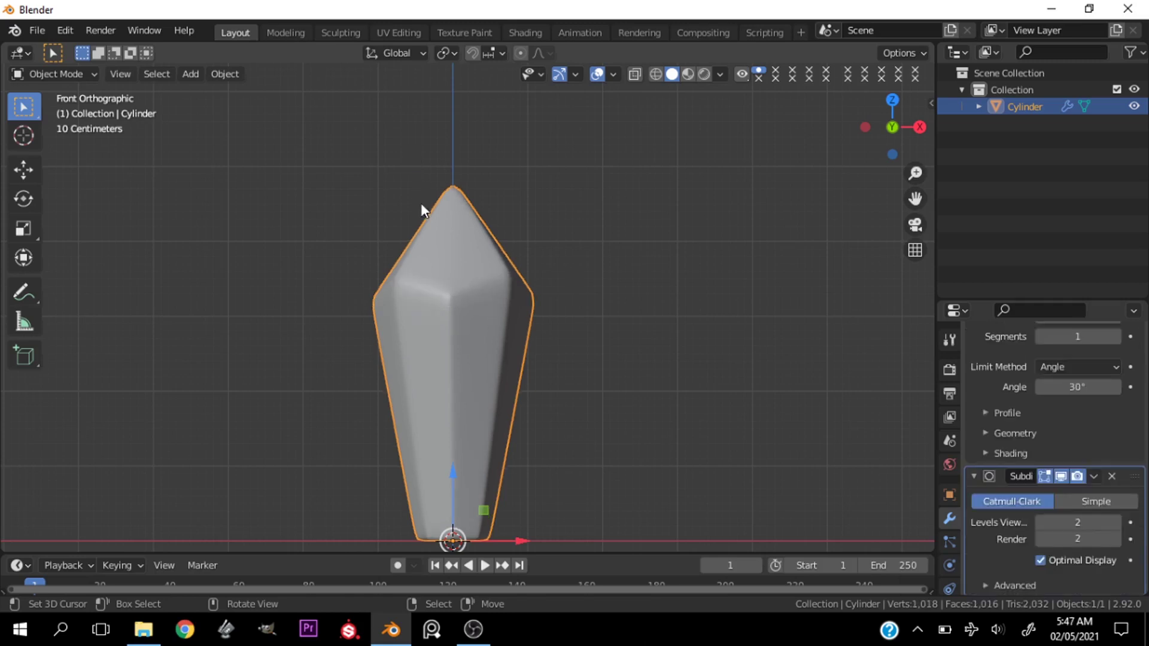
Reset Bevel segments to 2 and increase the amount to 0.1 m
scroll(427, 299, down, 2)
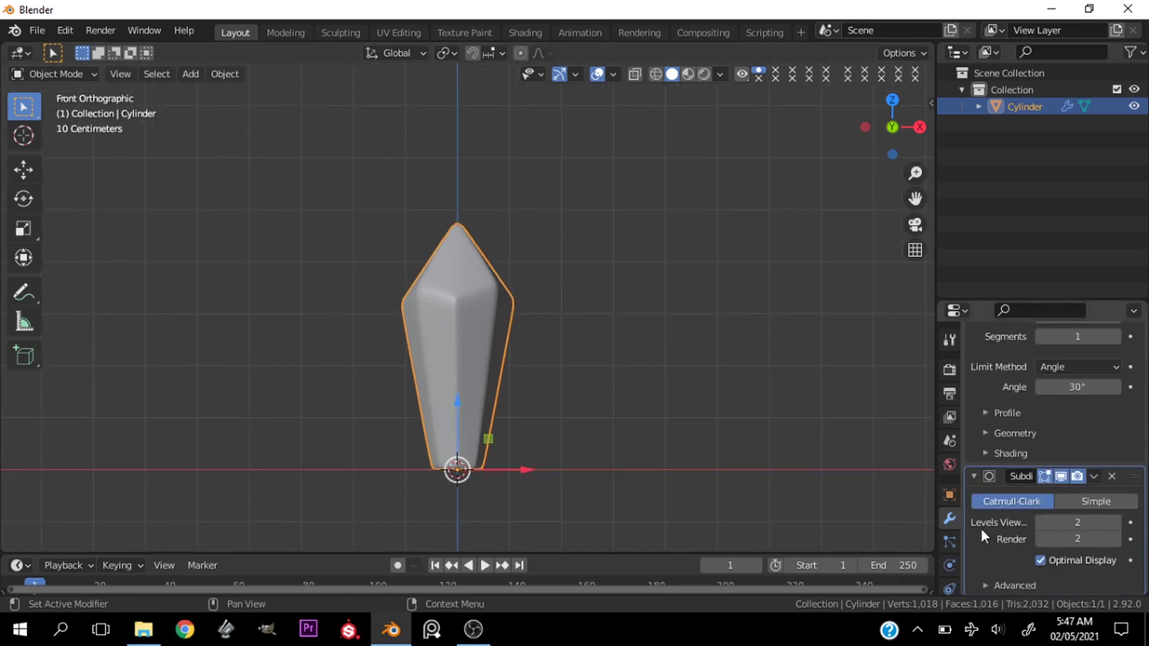
scroll(445, 435, up, 1)
scroll(445, 435, up, 3)
scroll(1021, 472, up, 3)
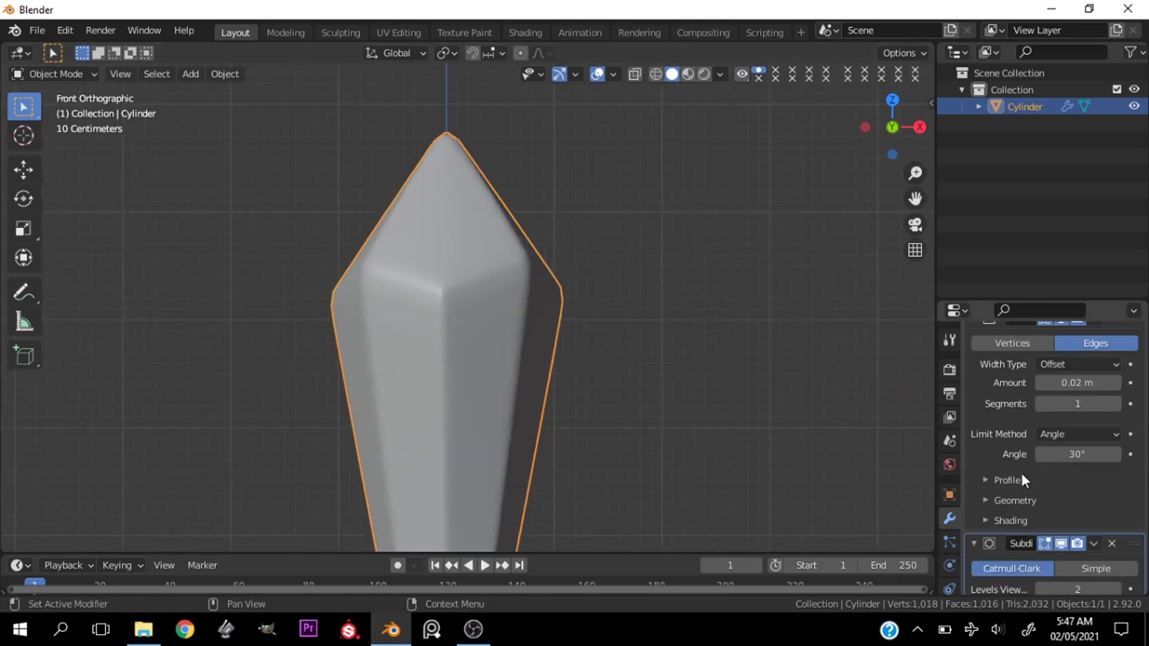
click(1115, 407)
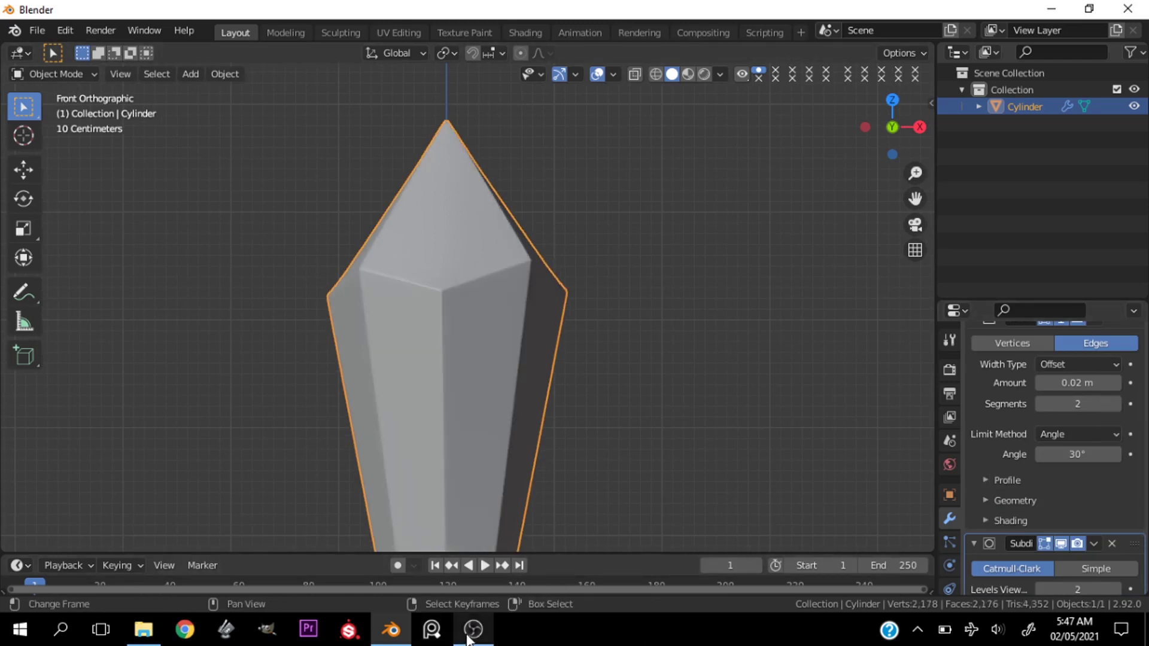
mouse_move(468, 637)
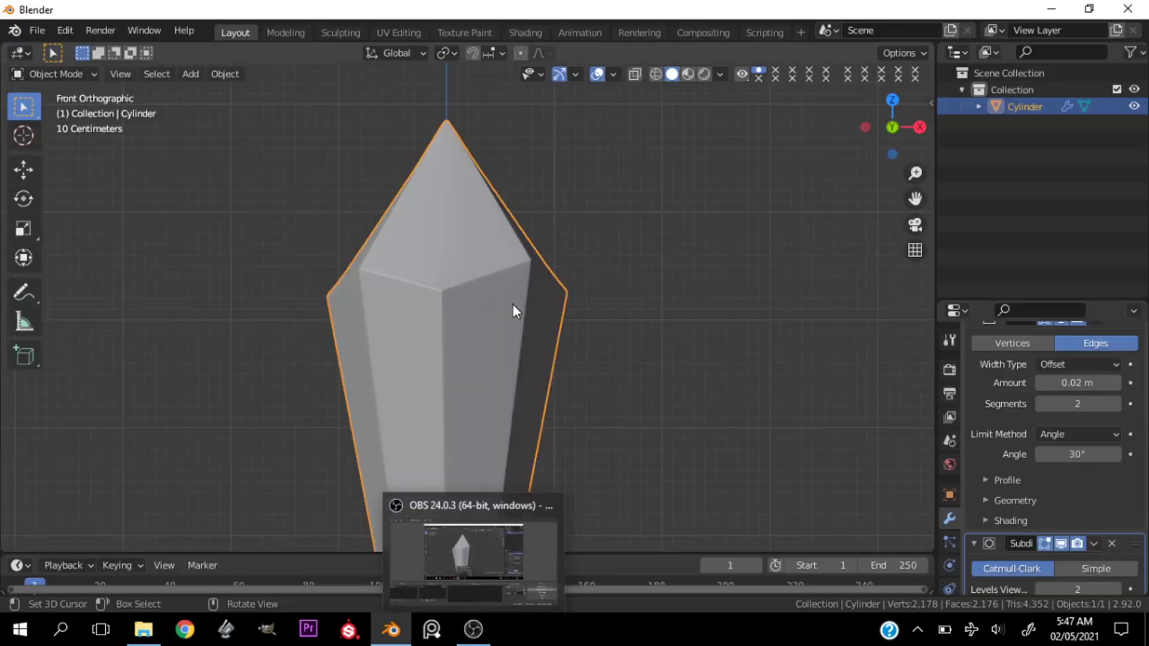
click(1116, 382)
click(1117, 382)
click(1116, 382)
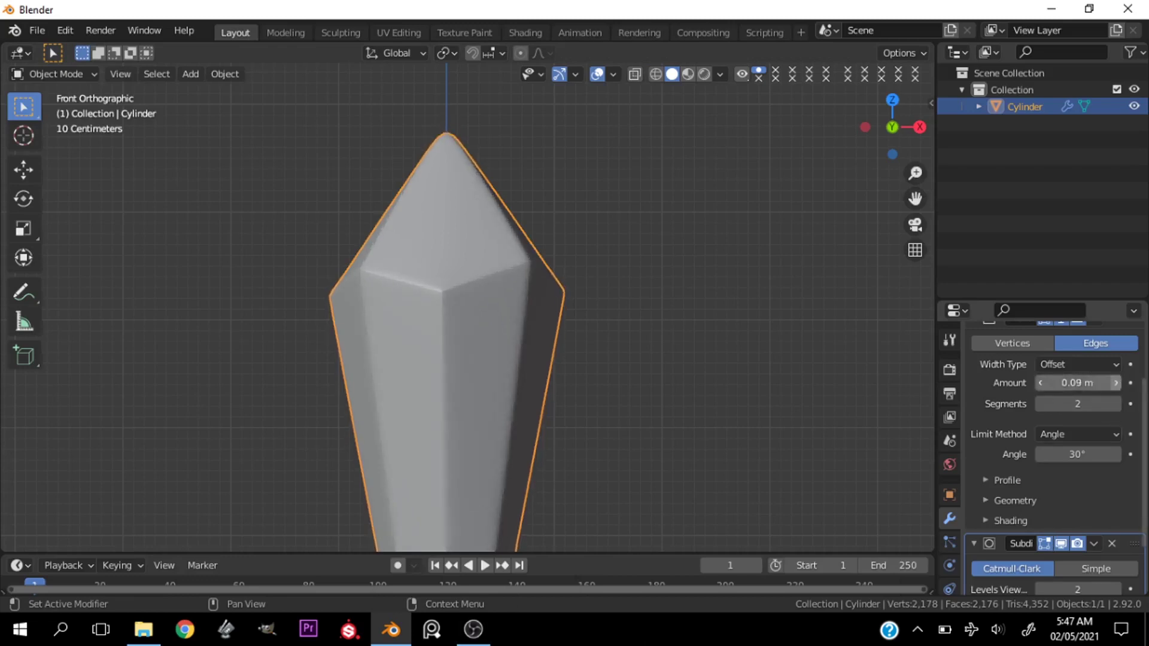
Set the Subdivision viewport and render levels both to 1
middle_drag(598, 359, 429, 377)
scroll(429, 377, down, 3)
middle_drag(479, 343, 495, 365)
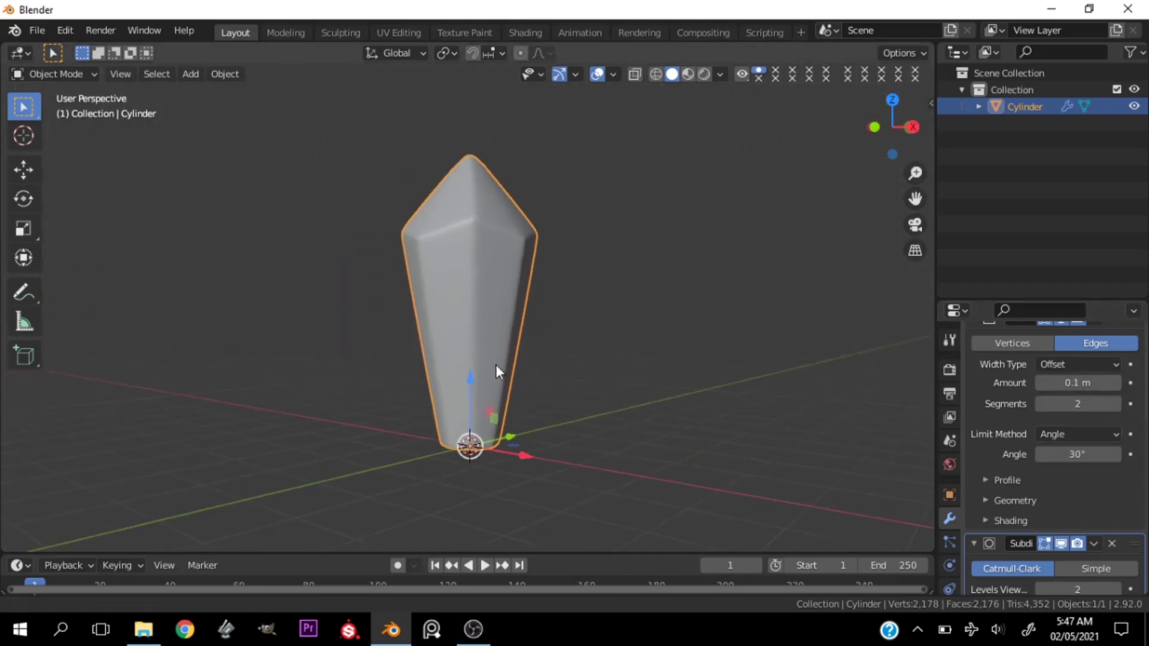
scroll(1022, 590, down, 3)
click(1043, 523)
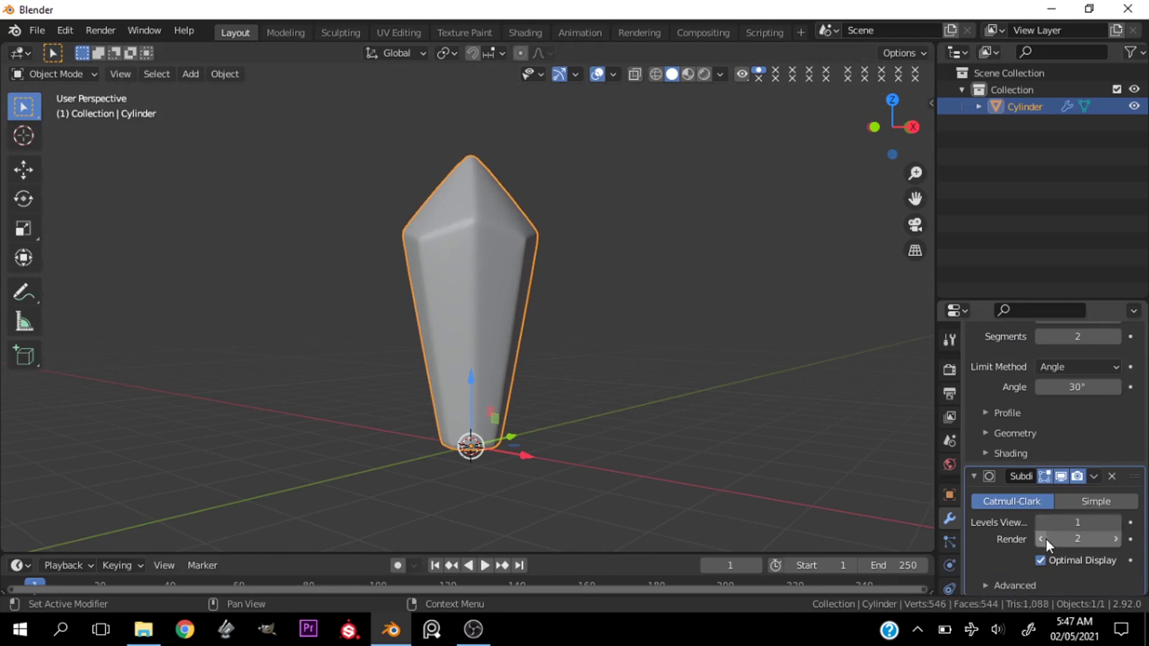
click(1046, 538)
text(1)
key(Return)
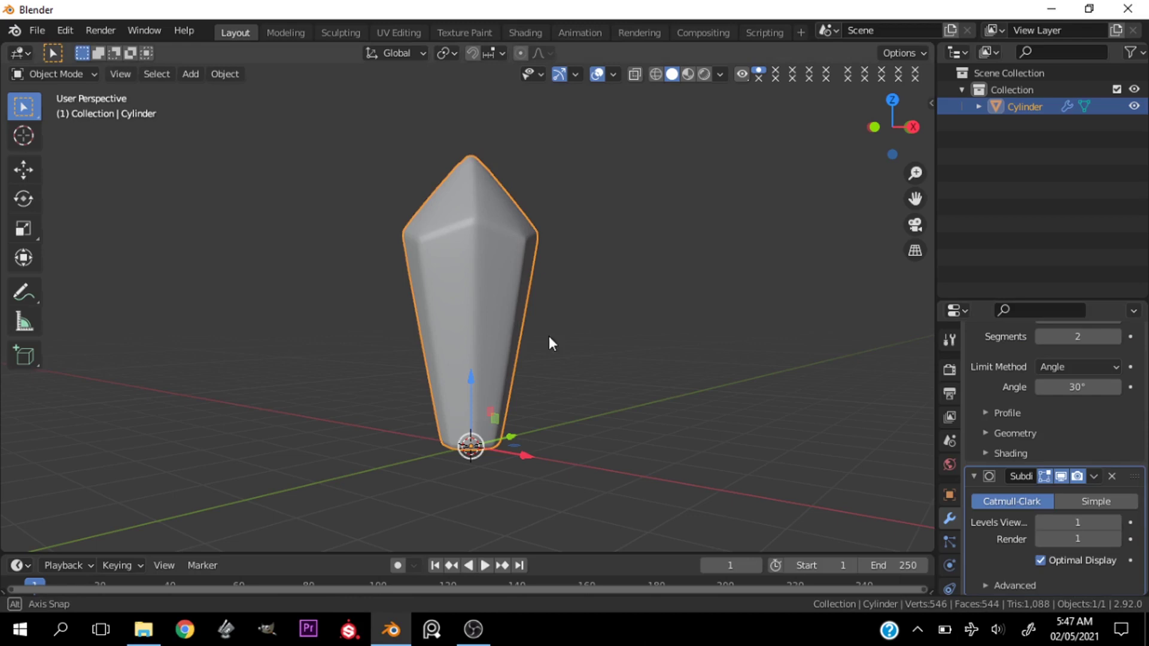
Reduce the Bevel amount back to 0.08 m
middle_drag(549, 341, 579, 297)
scroll(538, 258, up, 5)
middle_drag(515, 215, 652, 367)
scroll(495, 343, down, 4)
scroll(1049, 405, up, 3)
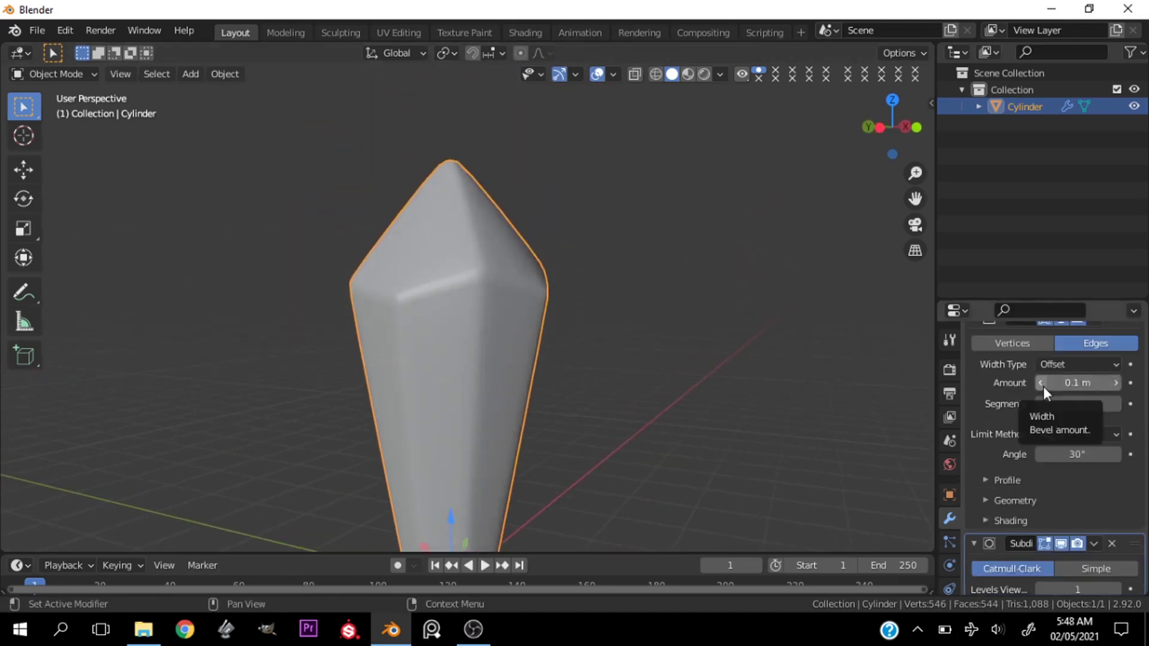
click(1042, 386)
click(1042, 386)
Widen the Properties editor to give the settings more room
scroll(438, 351, down, 3)
middle_drag(439, 352, 410, 397)
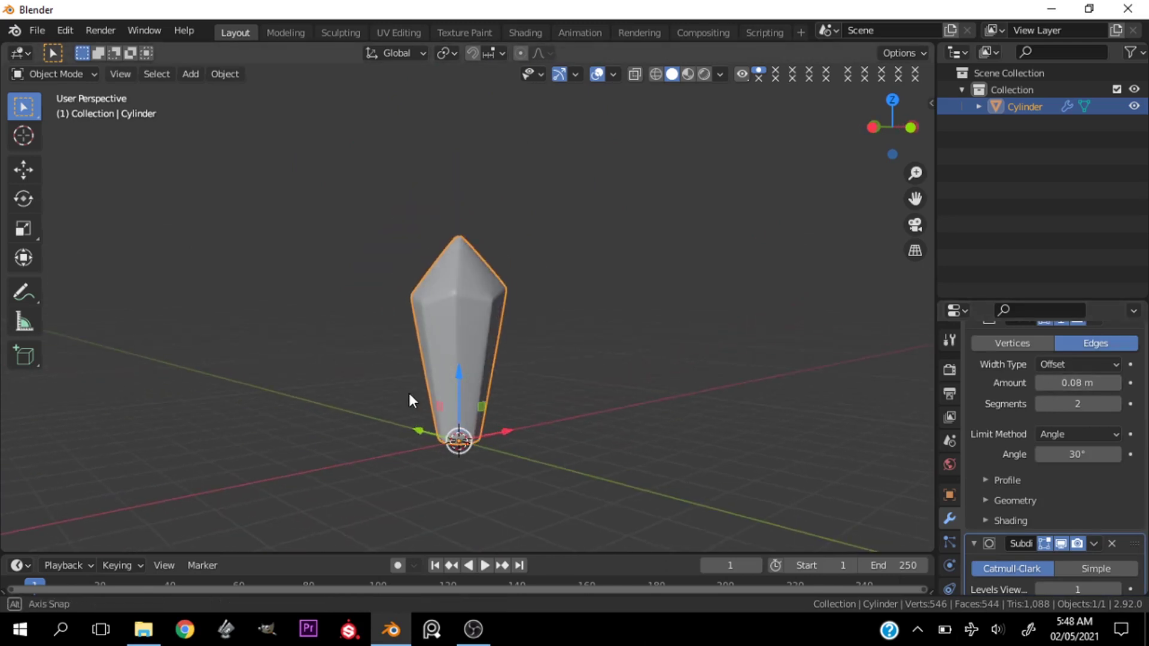
scroll(410, 398, up, 2)
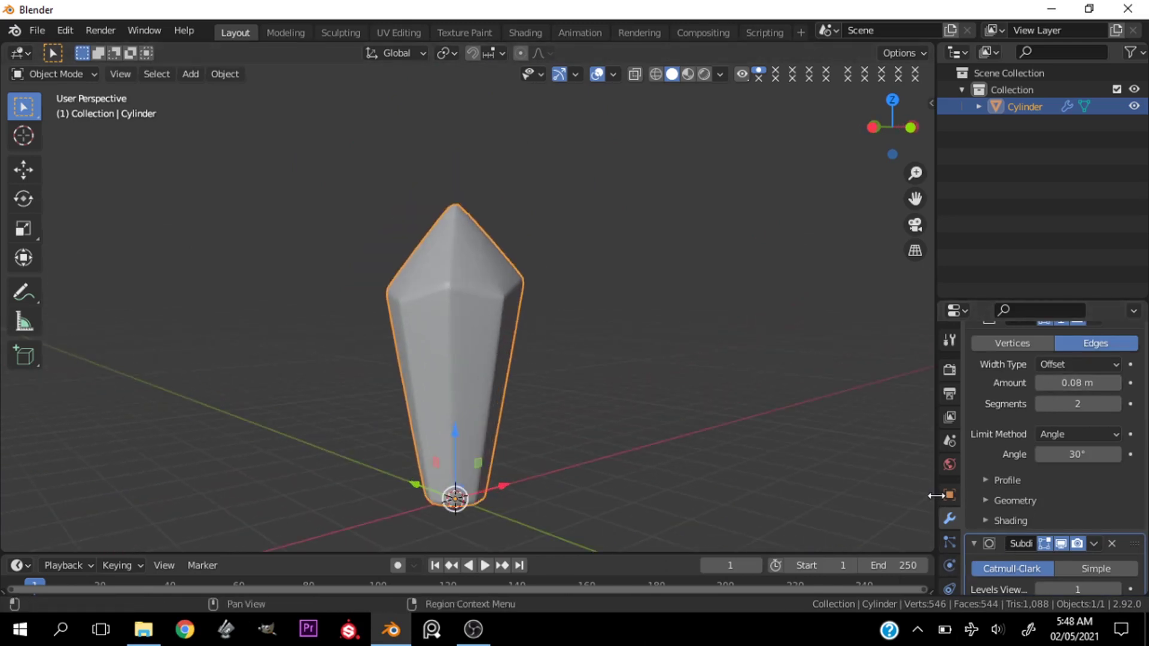
drag(936, 497, 748, 507)
Create a new material for the crystal and view it in Material Preview
scroll(764, 537, down, 3)
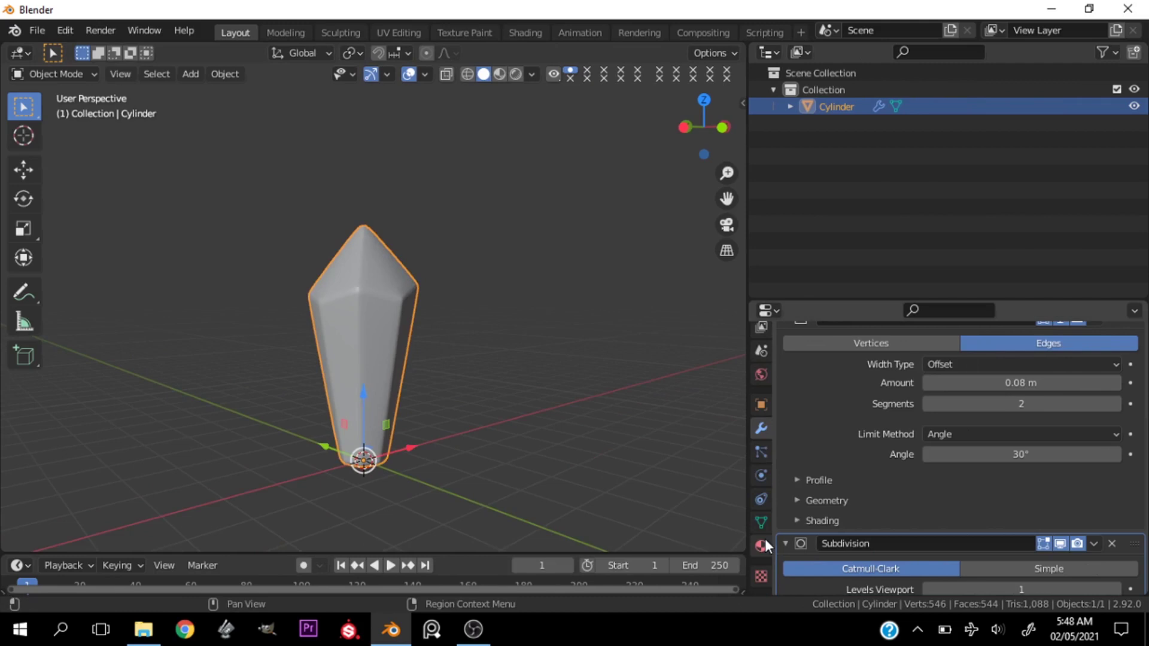
click(765, 539)
click(921, 441)
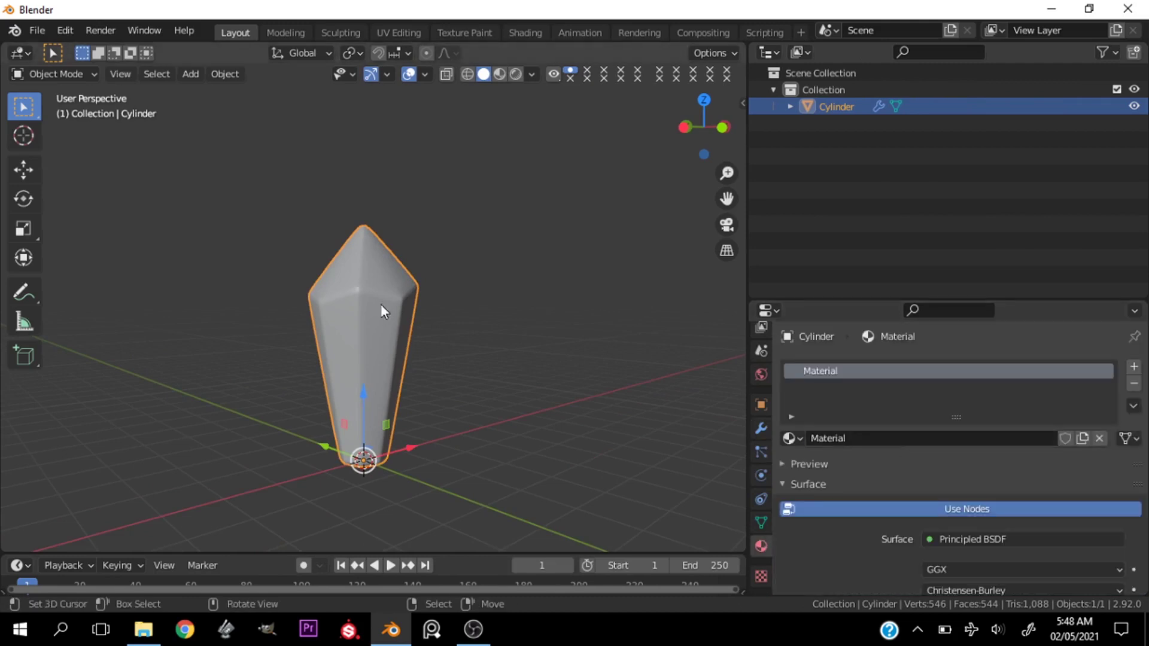
click(500, 74)
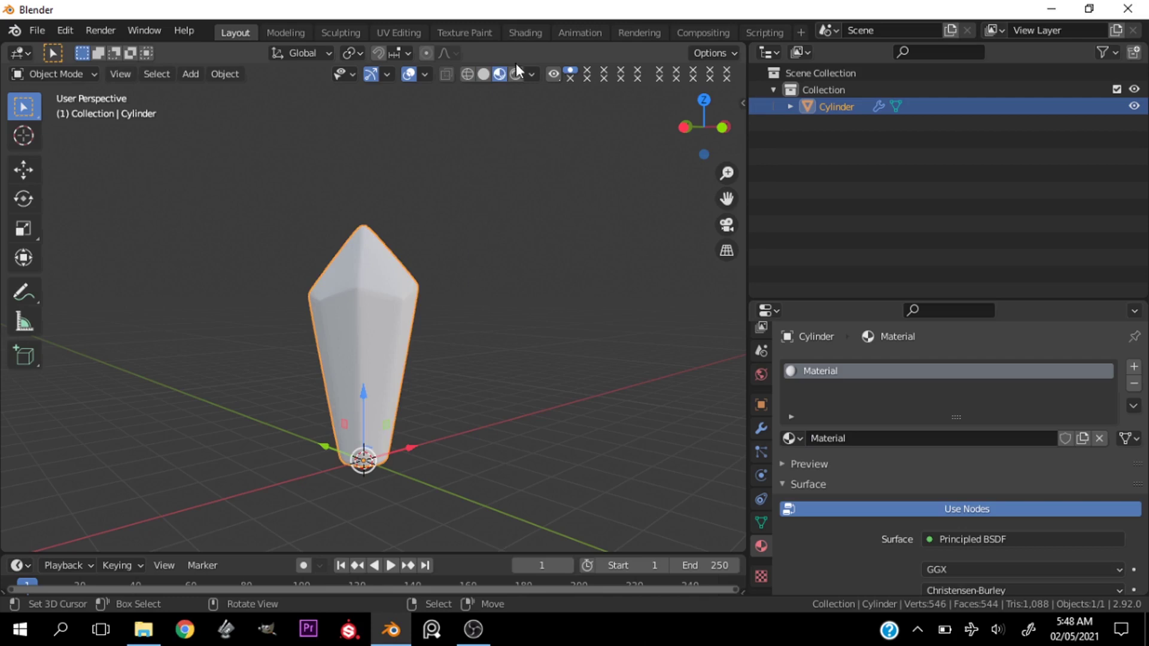
click(409, 74)
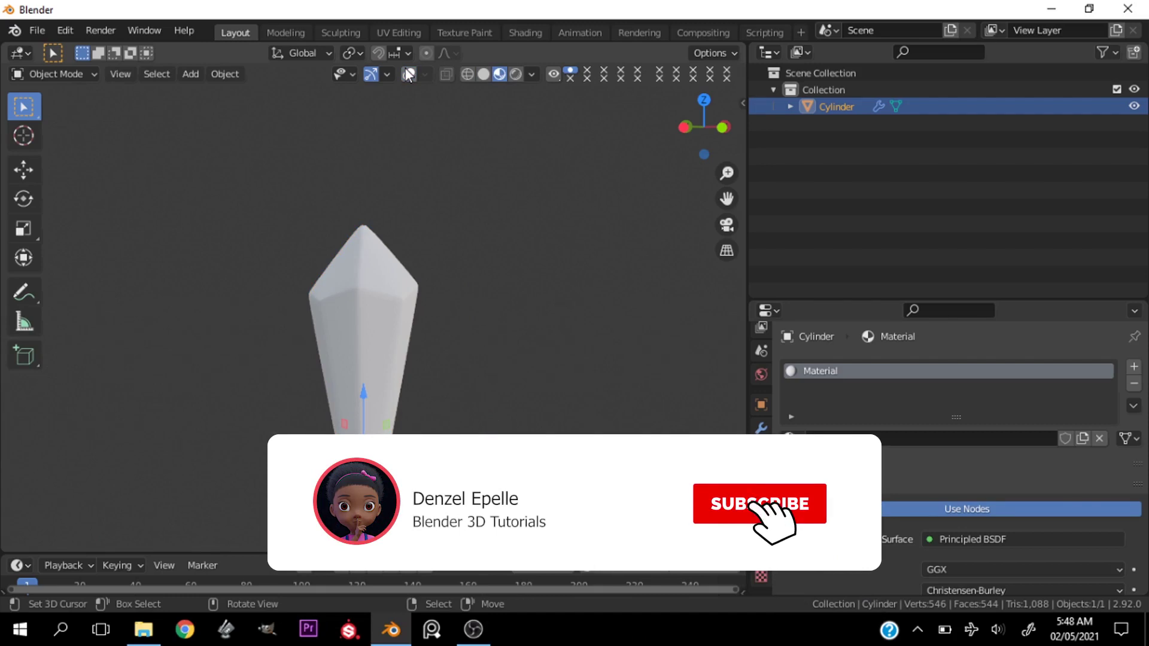
Shift the Base Color to green (H 0.323, S 0.981, V 0.800)
scroll(924, 518, down, 5)
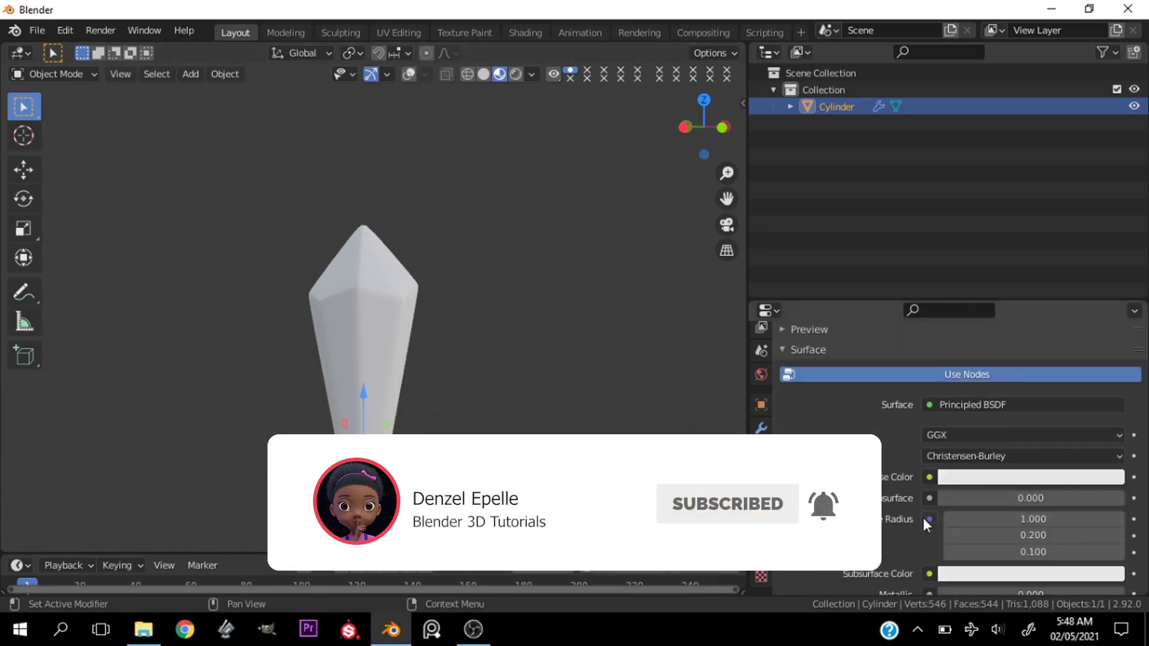
click(973, 477)
drag(1017, 295, 985, 279)
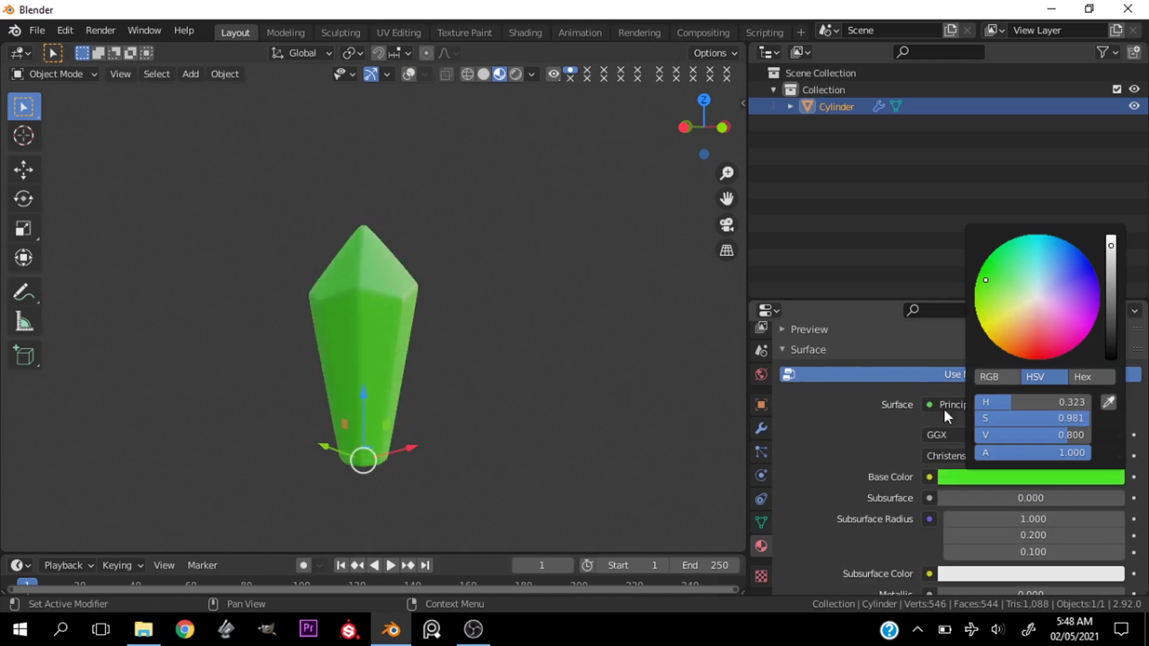
Set the material's Roughness to 0.1
scroll(866, 508, down, 5)
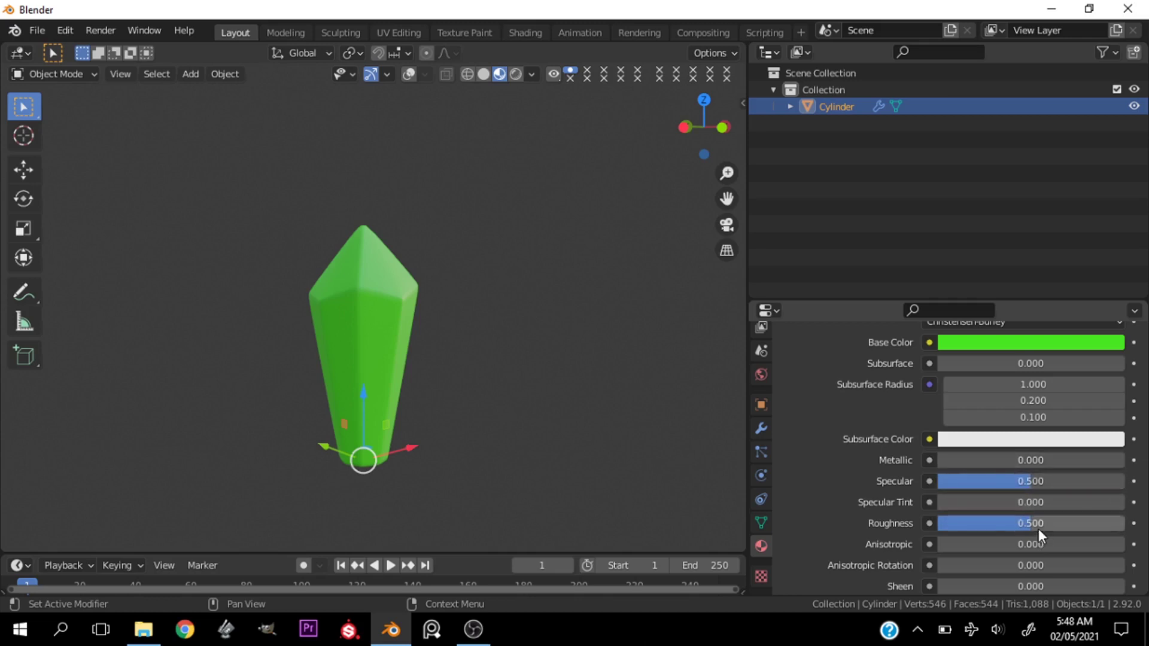
drag(1038, 529, 1000, 529)
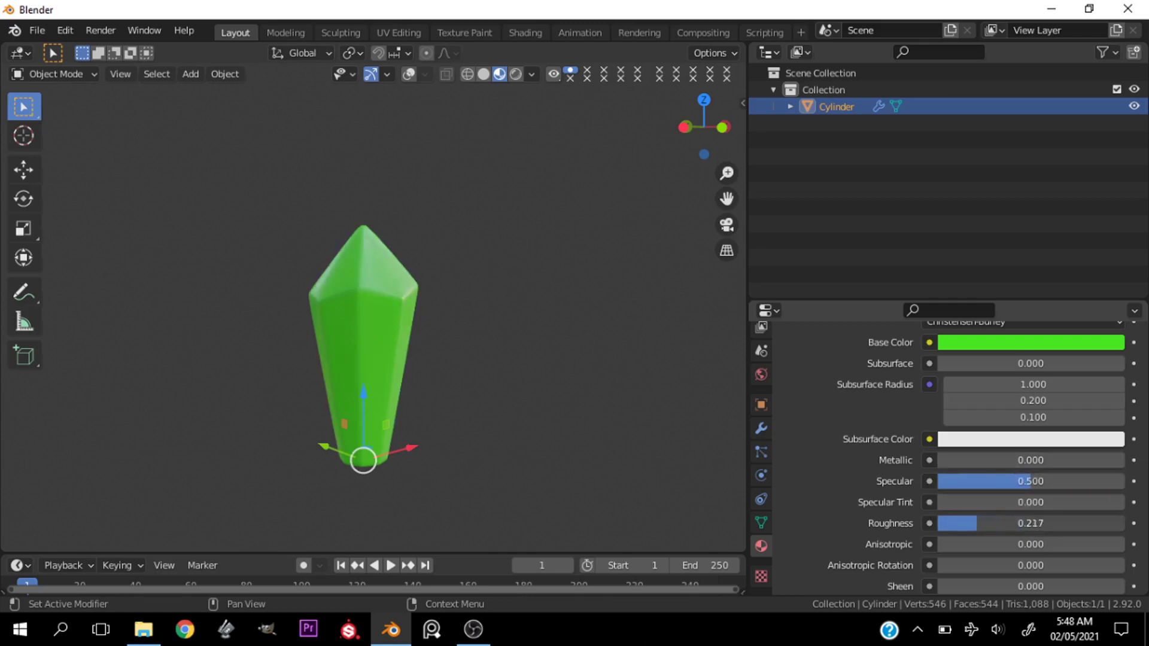
click(967, 524)
key(BackSpace)
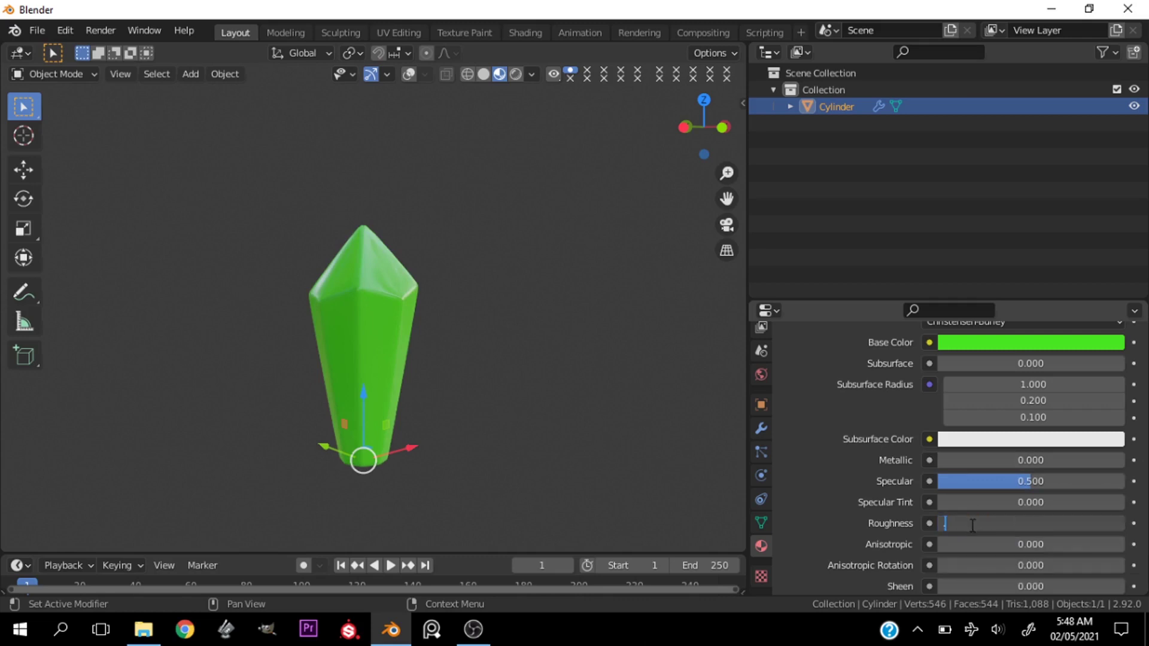
key(Return)
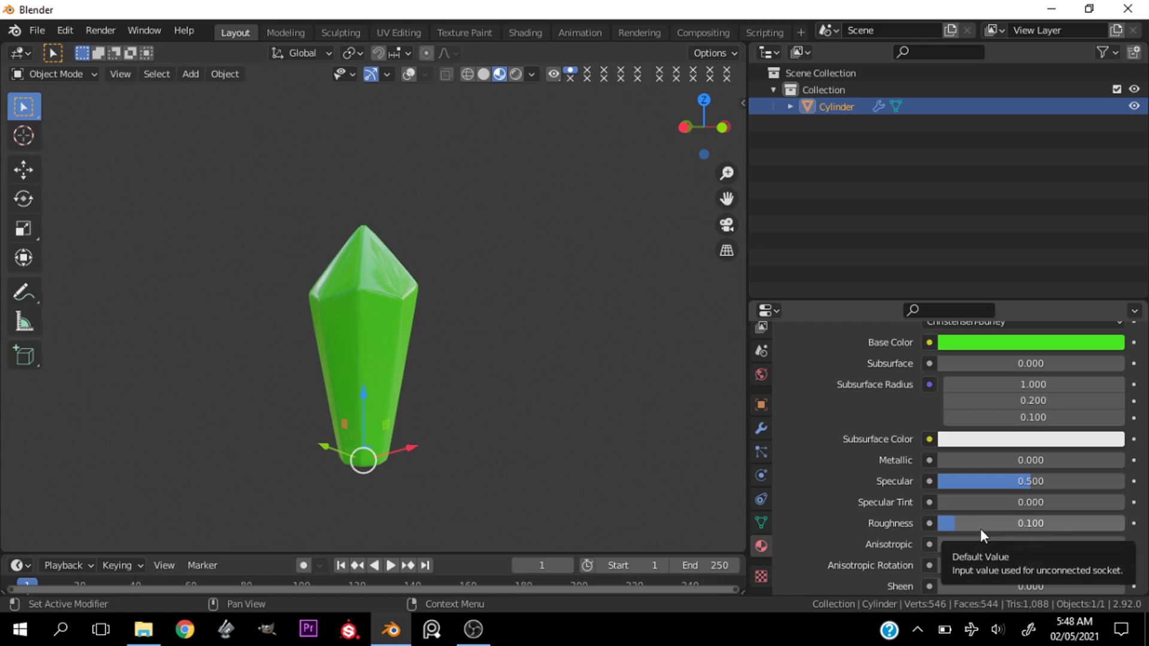
Set IOR to 2.000 and Transmission to 1.000
scroll(981, 533, down, 5)
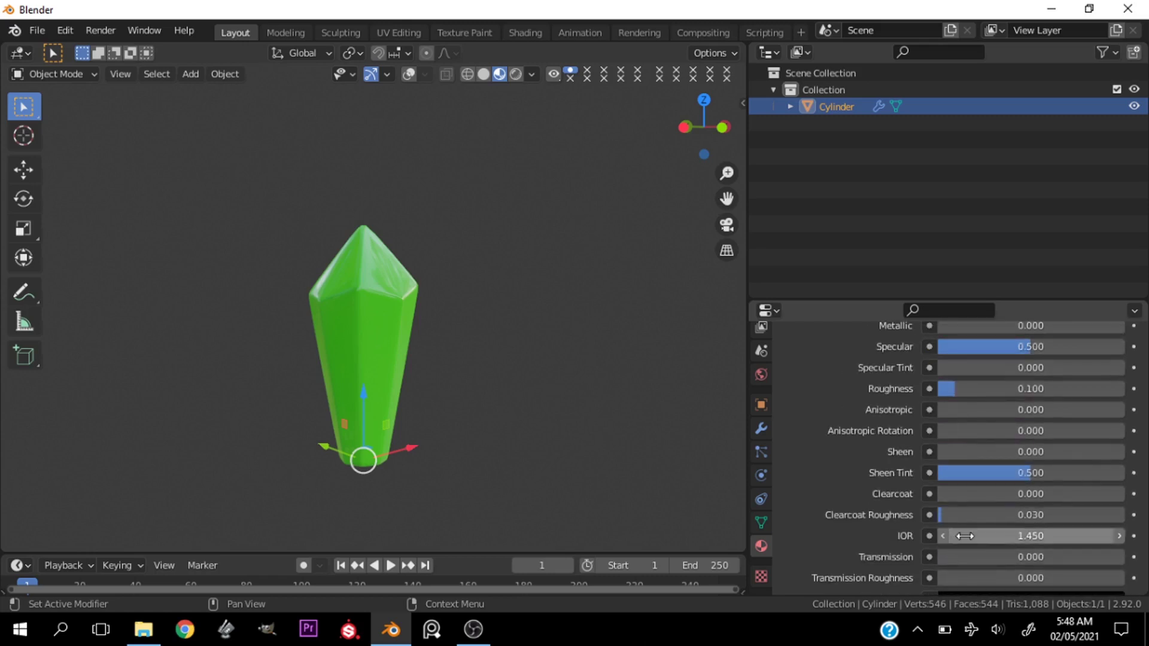
click(944, 536)
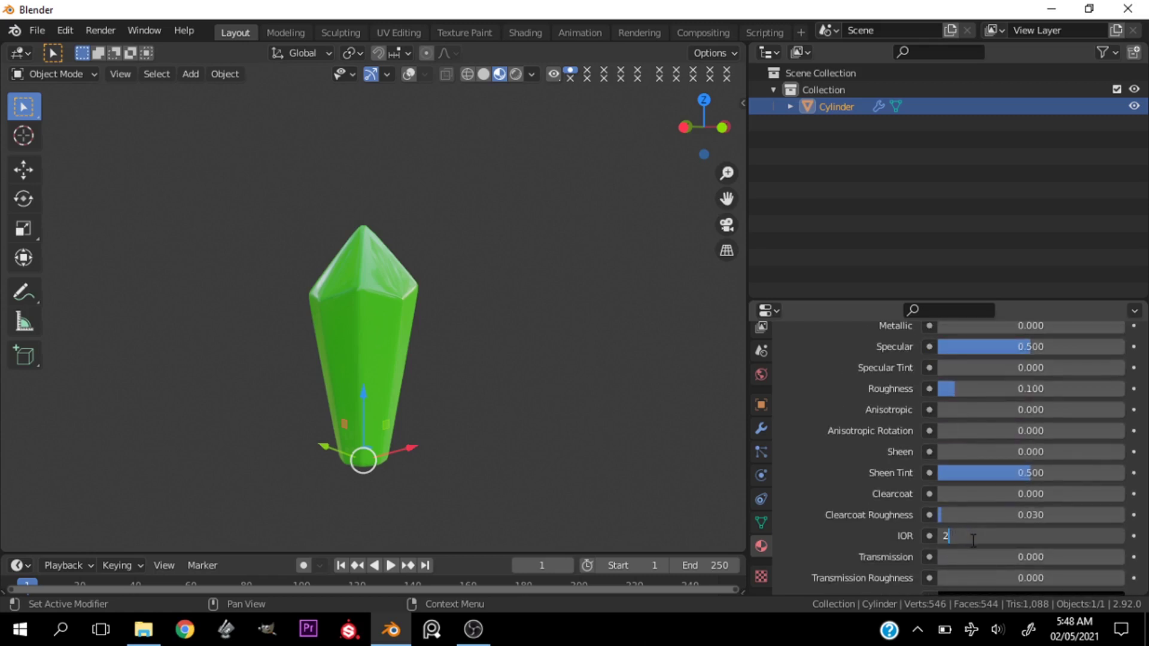
key(Return)
click(1006, 562)
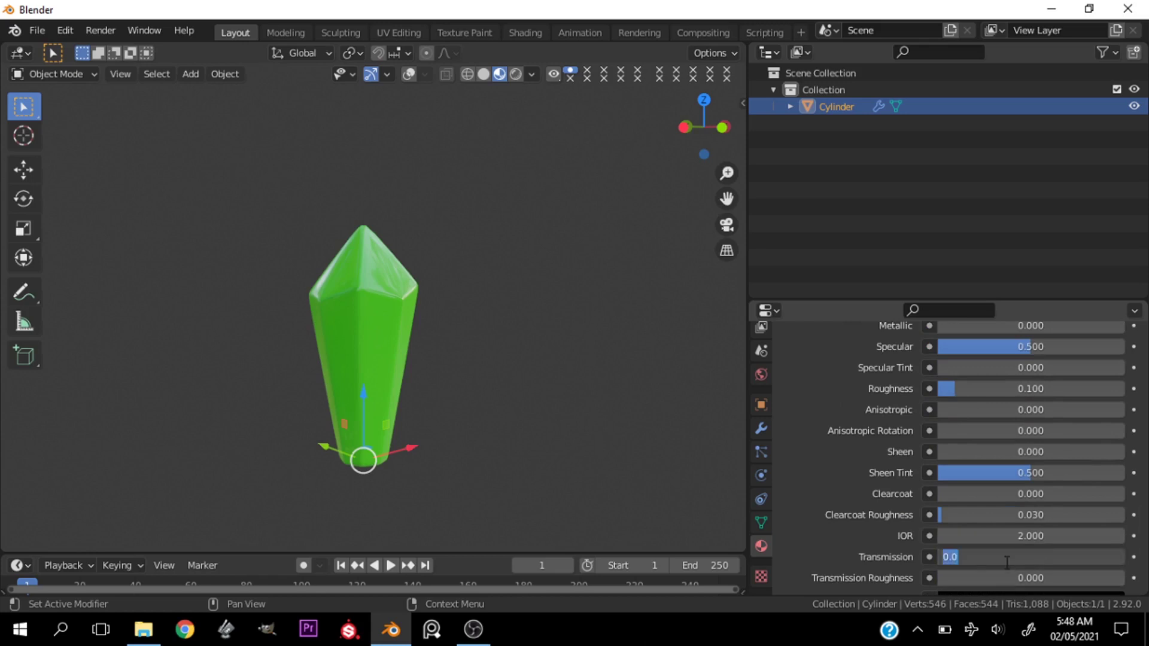
key(Return)
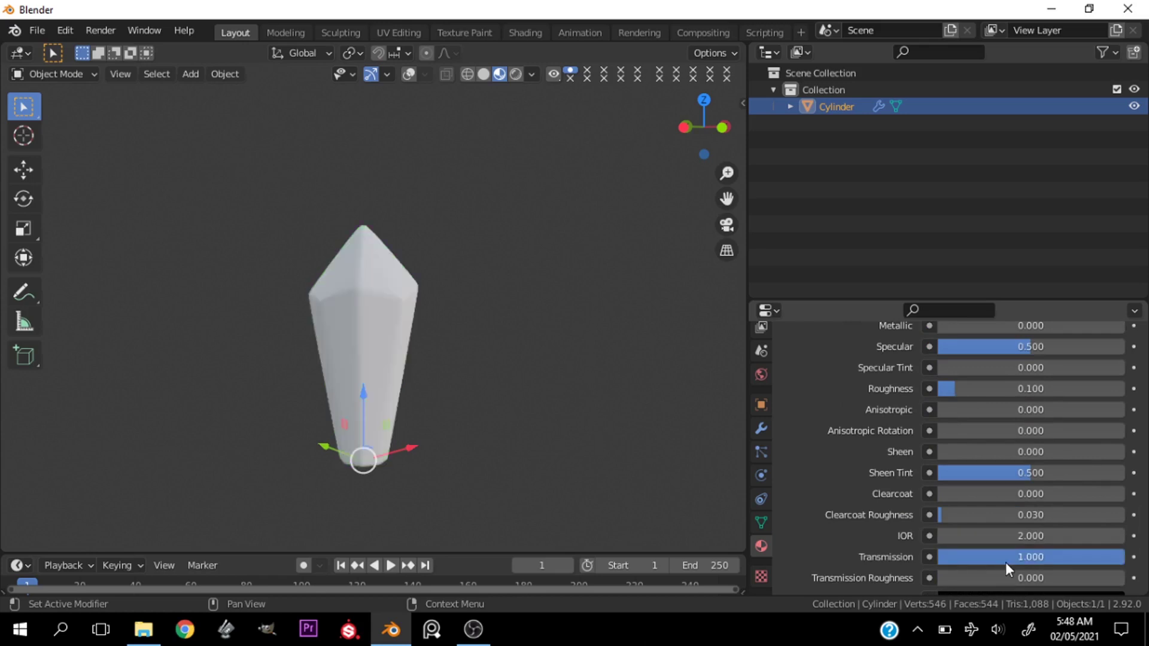
Orbit the view around the crystal to a front-side angle
scroll(372, 383, up, 2)
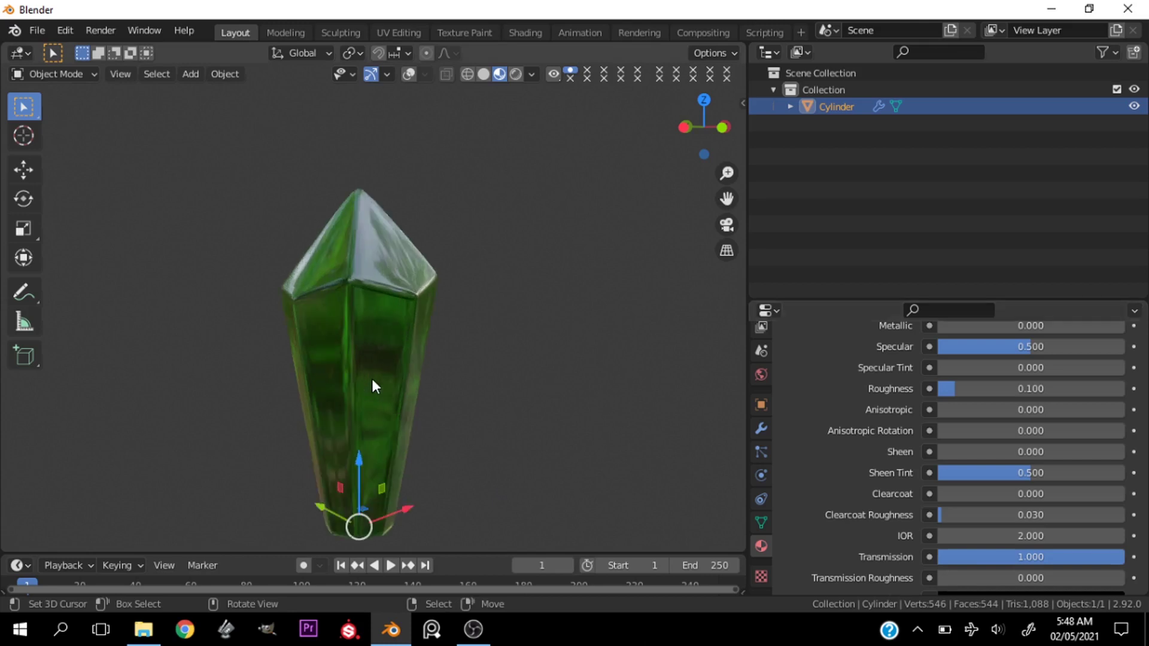
middle_drag(388, 389, 435, 362)
scroll(350, 375, down, 3)
middle_drag(350, 374, 711, 423)
scroll(872, 489, down, 10)
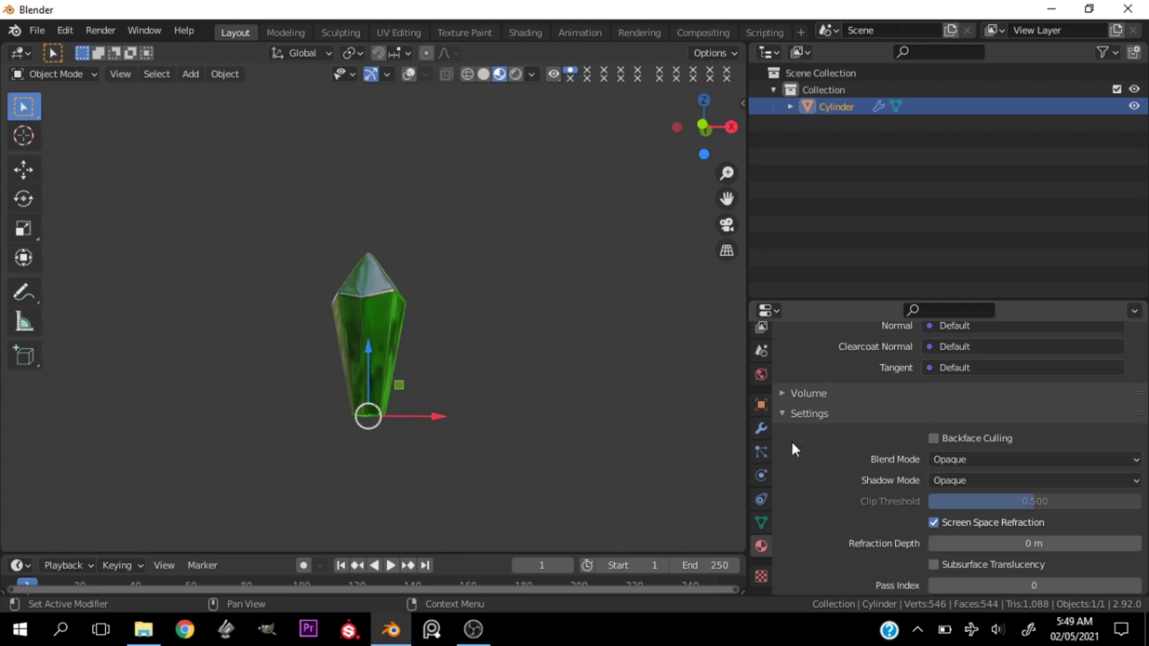
In the Eevee render settings, confirm Screen Space Reflections has Refraction checked
click(761, 368)
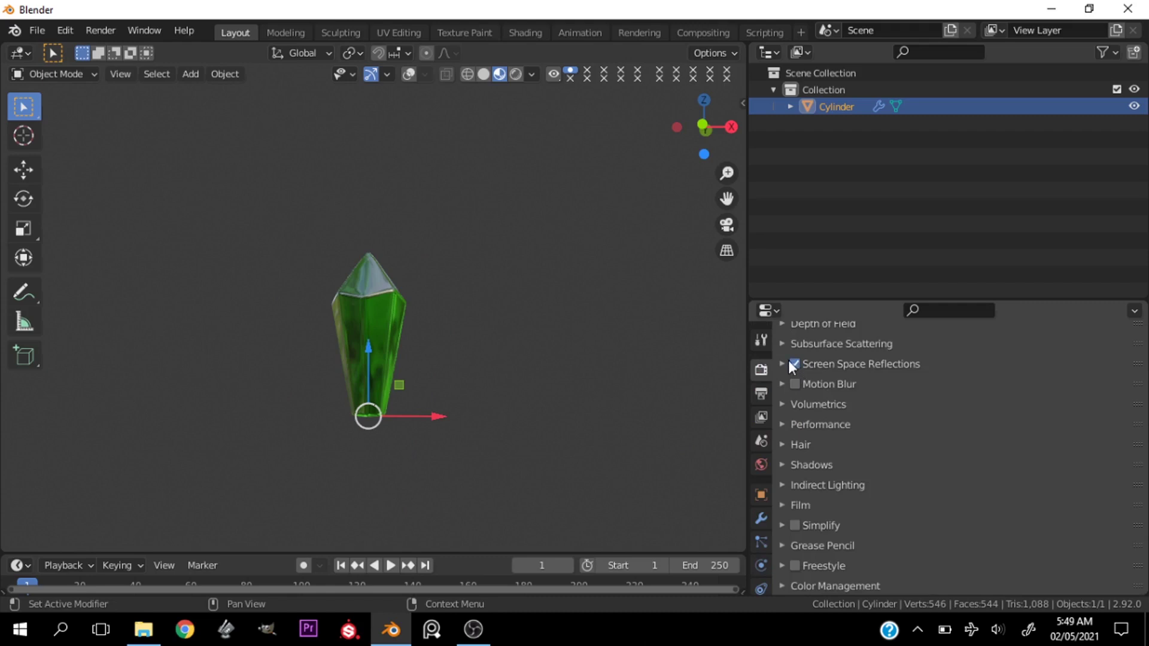
click(785, 361)
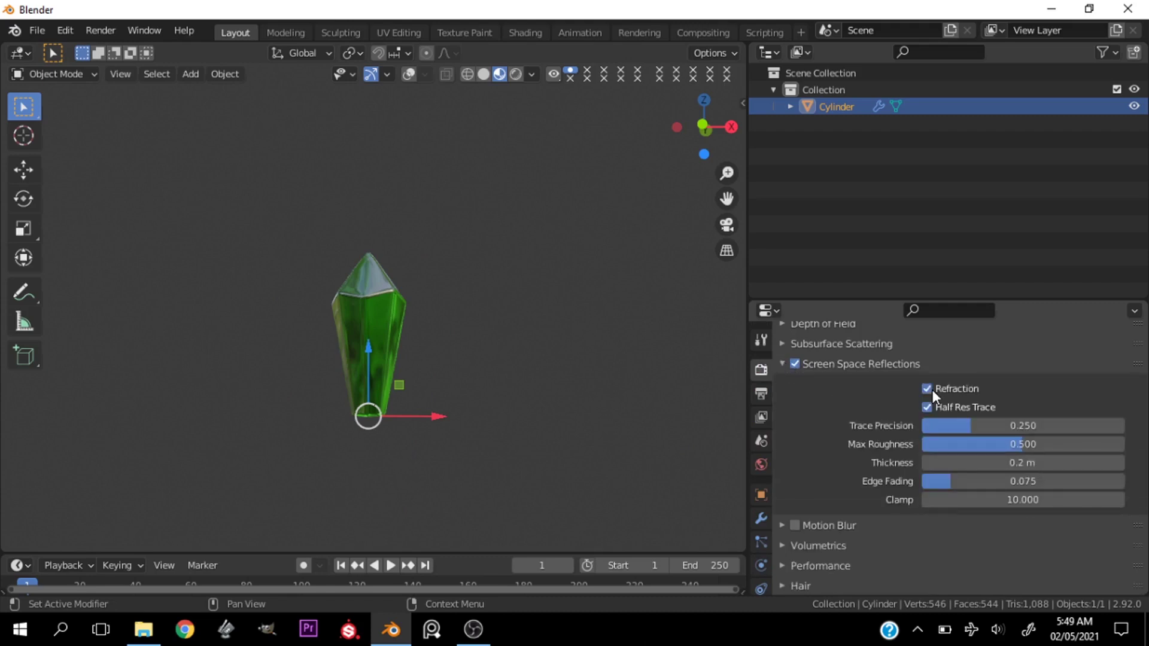
click(781, 361)
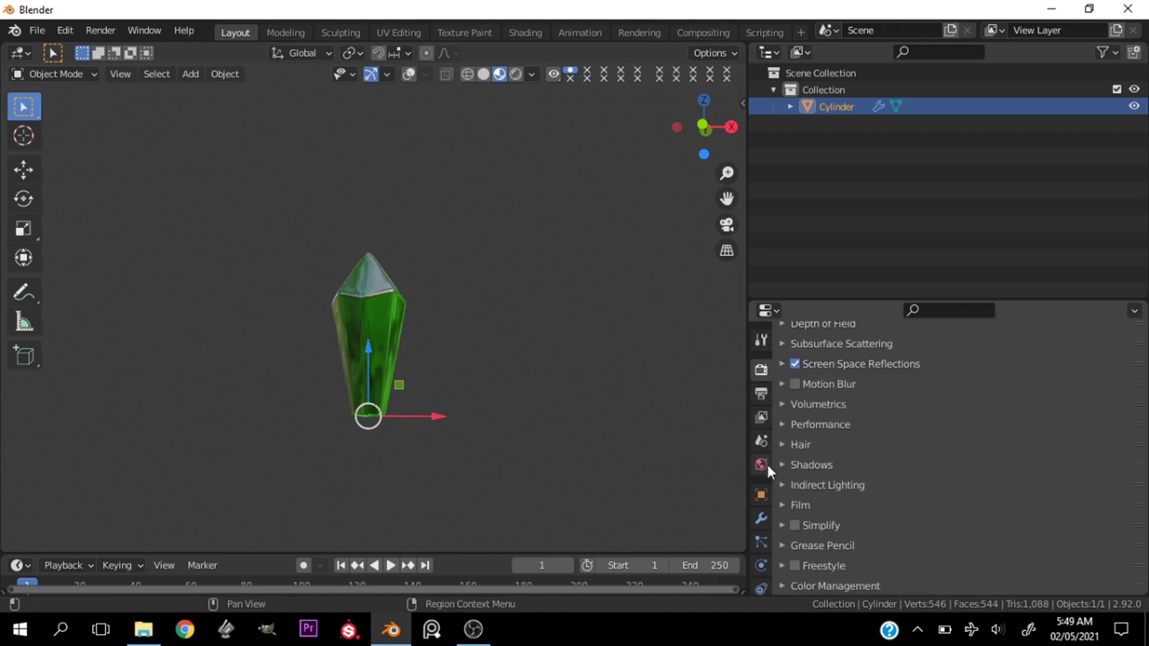
scroll(359, 329, up, 3)
middle_drag(397, 308, 228, 355)
scroll(767, 529, down, 2)
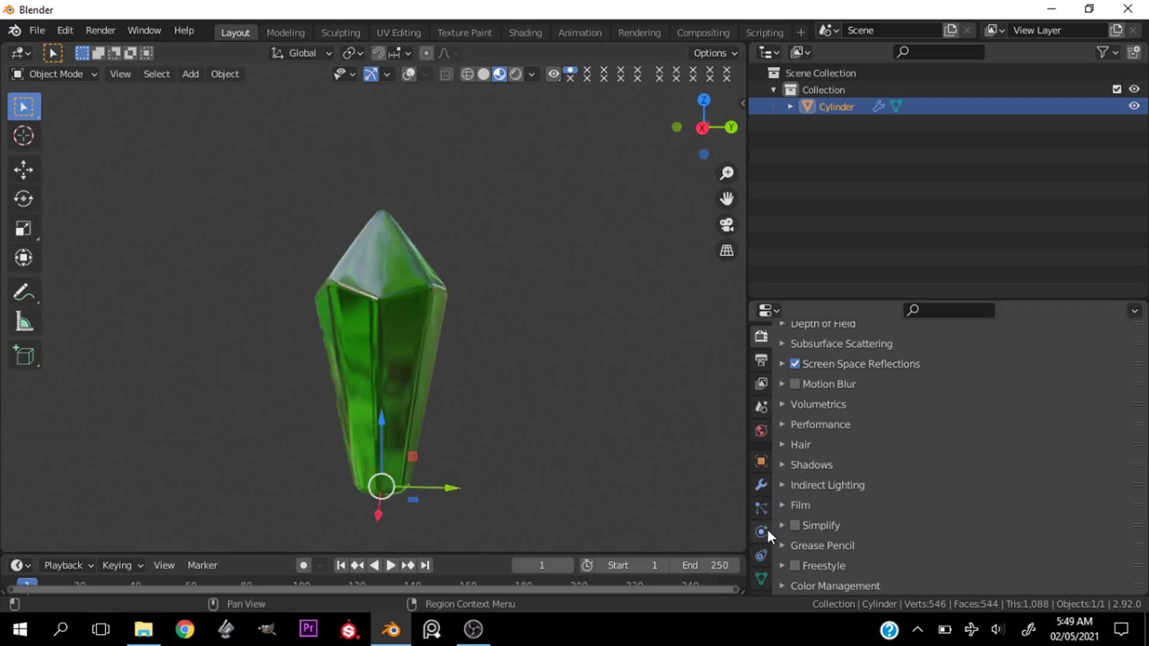
scroll(761, 526, down, 2)
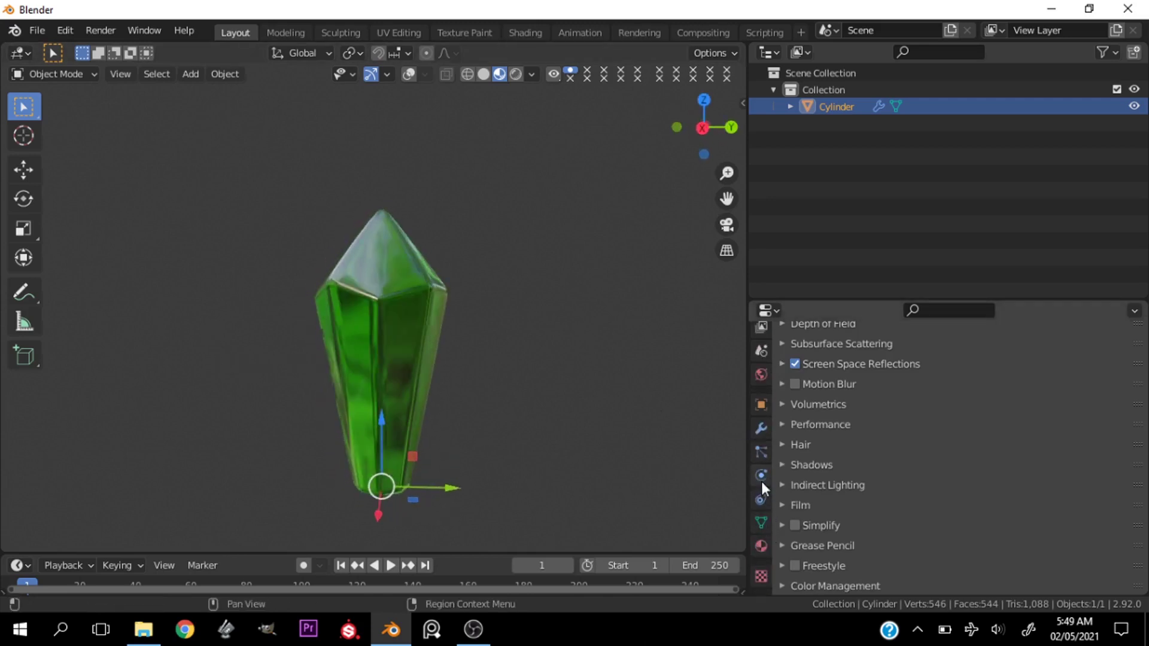
Set the crystal material's Blend Mode and Shadow Mode both to Alpha Hashed
click(765, 543)
scroll(907, 554, down, 12)
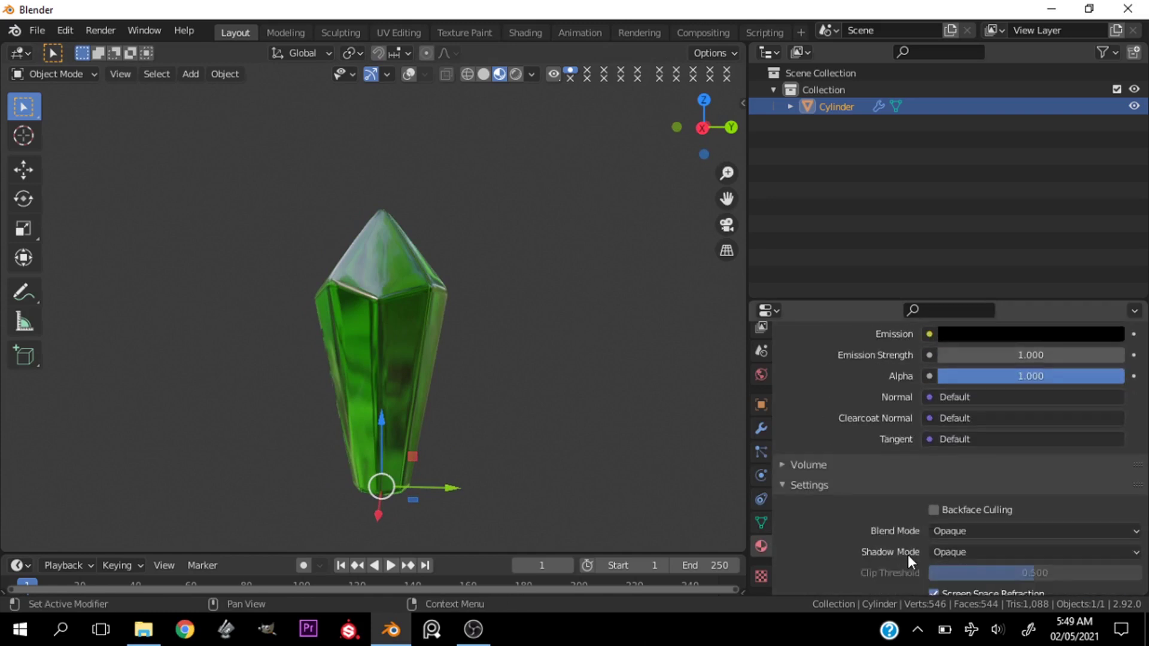
scroll(907, 554, down, 3)
click(1002, 465)
click(987, 515)
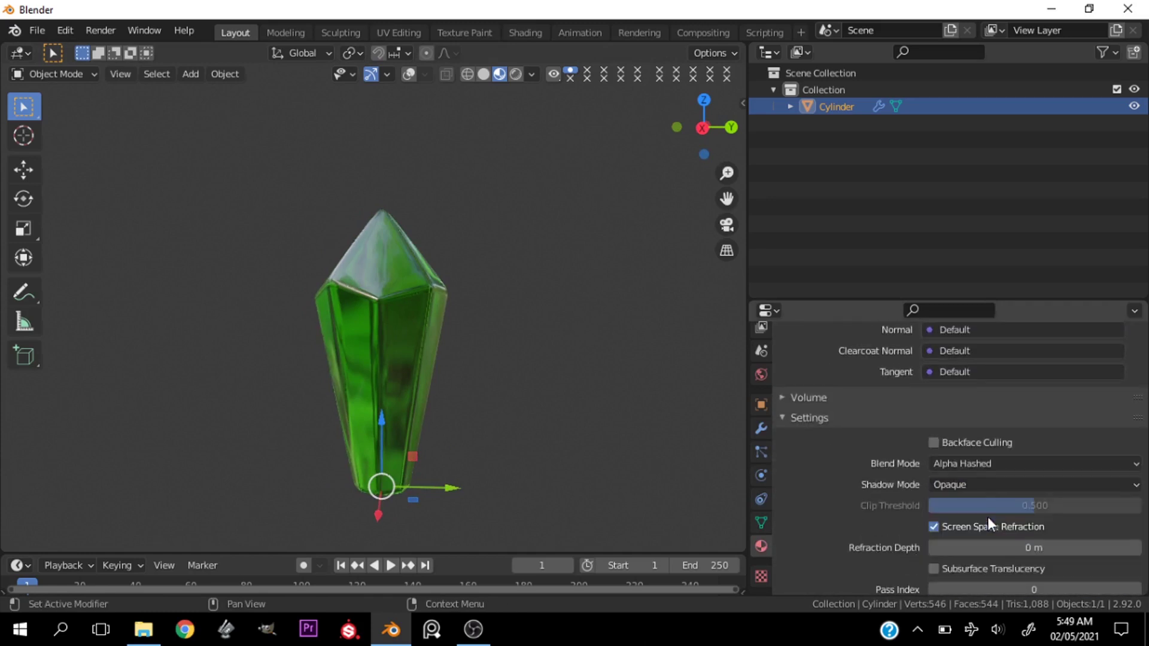
click(987, 481)
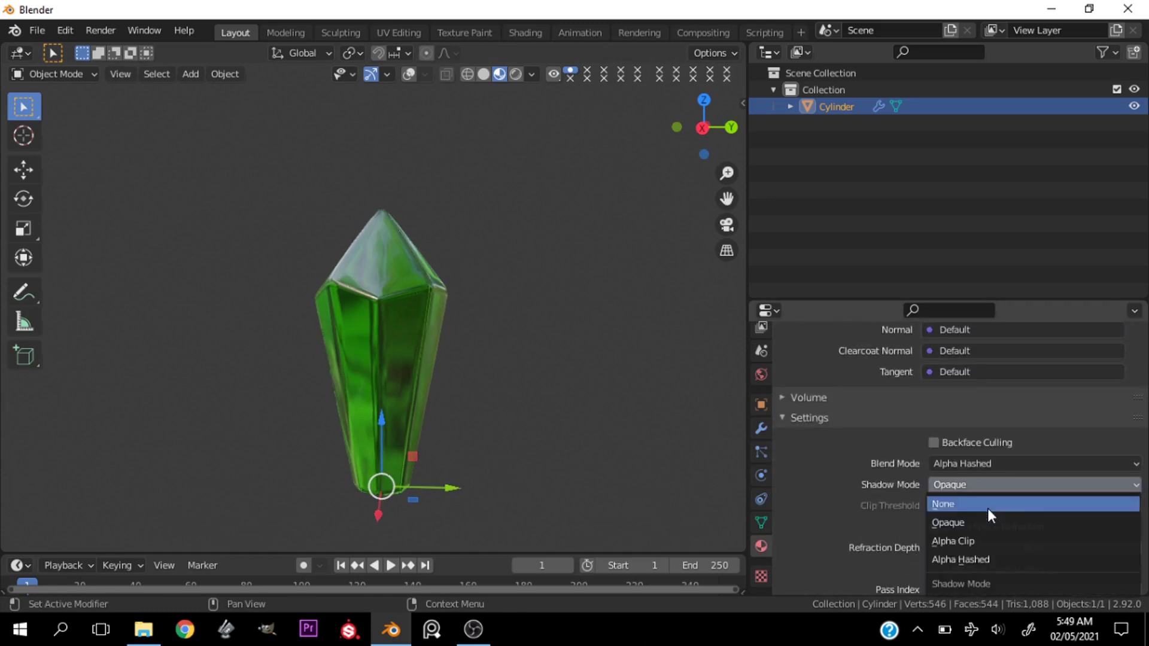
click(972, 556)
middle_drag(371, 394, 622, 383)
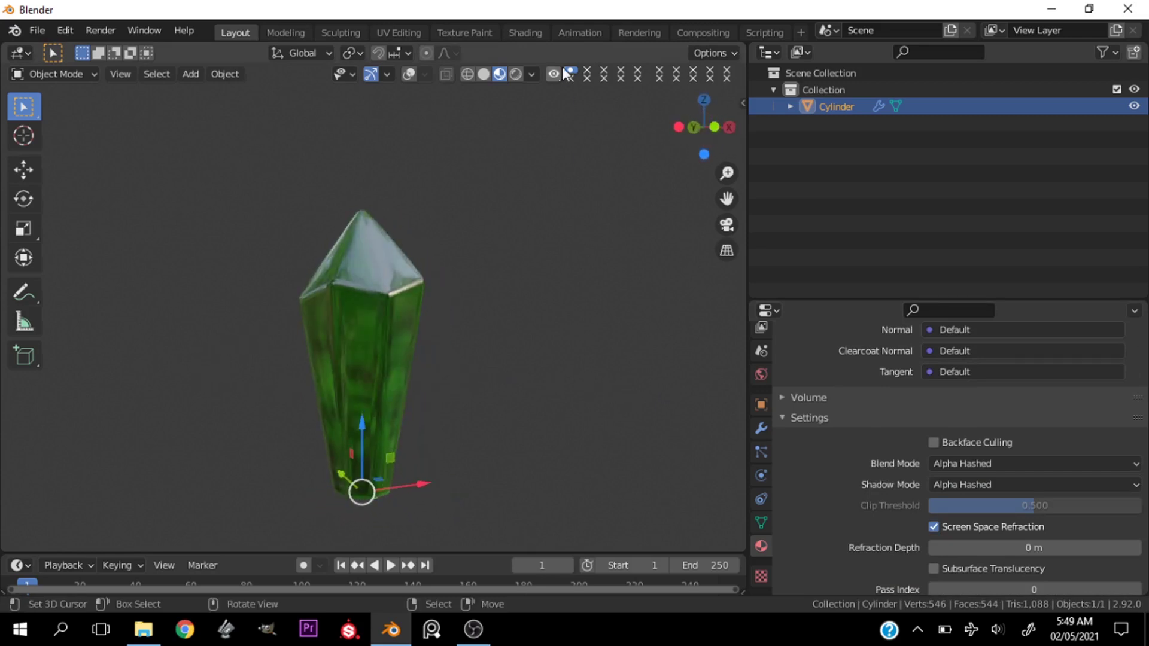
Switch the viewport's material preview lighting to a different studio HDRI and review the other choices
click(531, 74)
click(517, 215)
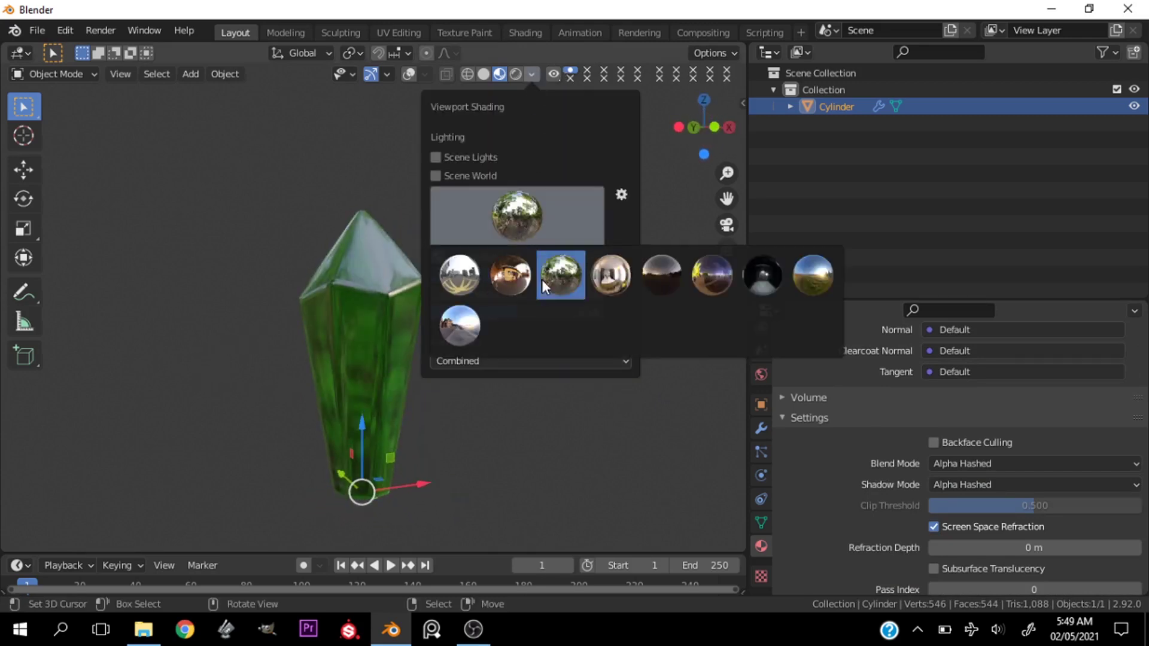
click(719, 286)
mouse_move(454, 413)
middle_down()
mouse_move(484, 430)
mouse_move(182, 403)
mouse_move(585, 418)
mouse_move(185, 423)
mouse_move(375, 192)
middle_up()
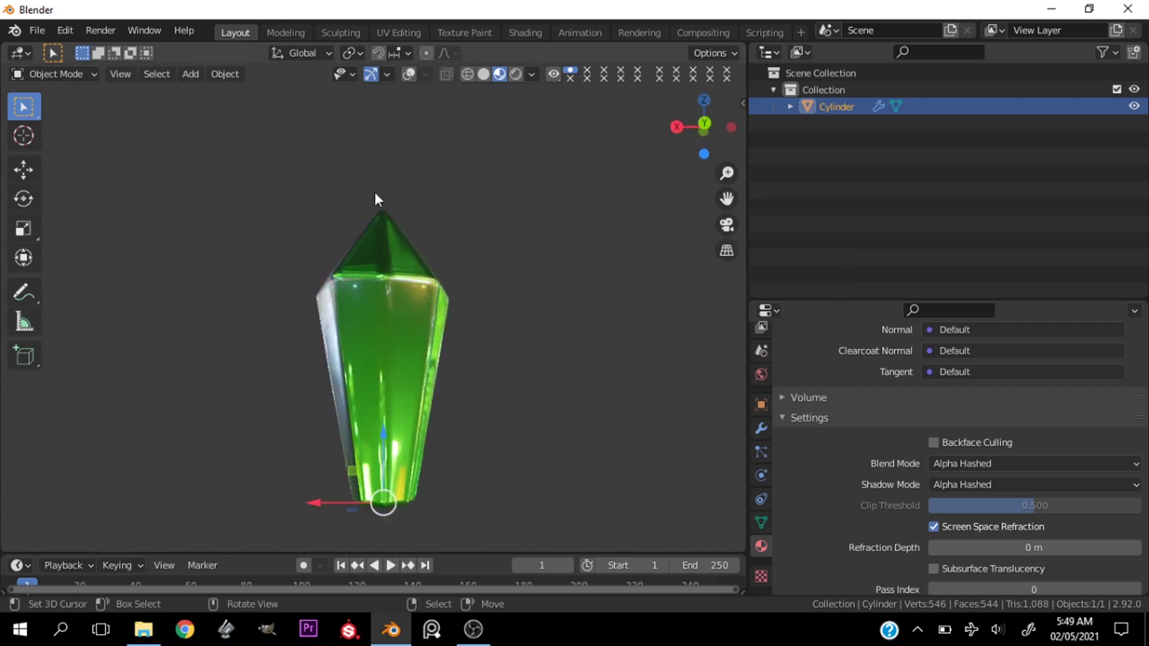
click(531, 74)
click(567, 238)
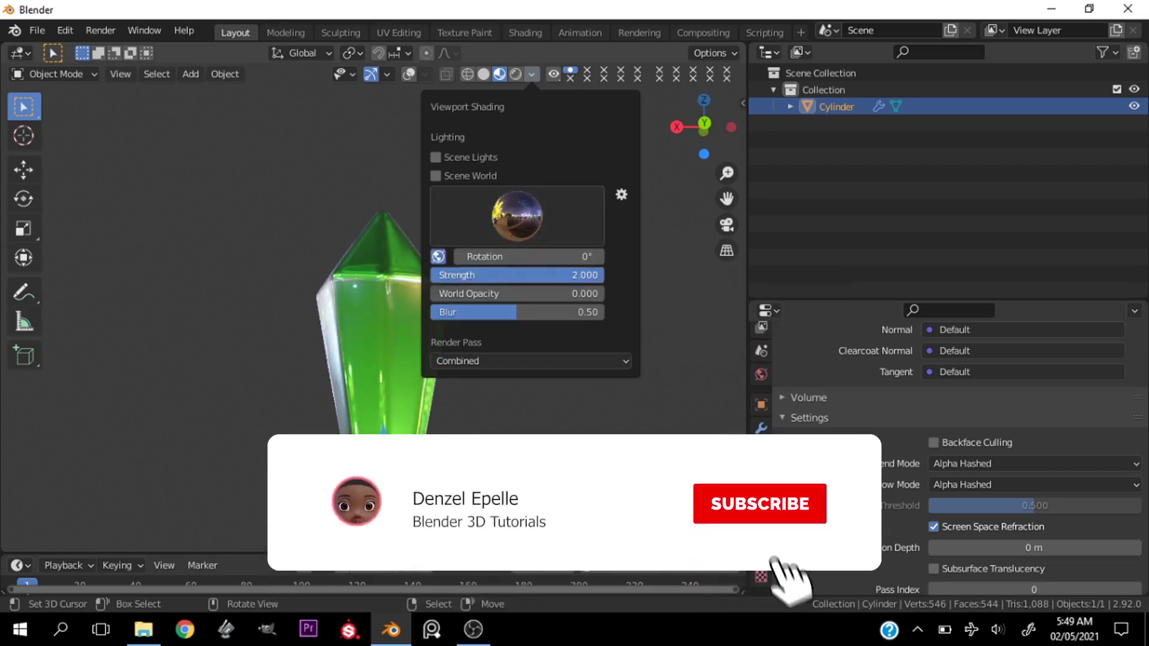
Turn on Bloom and Ambient Occlusion in the Eevee render settings
scroll(763, 385, up, 3)
click(762, 375)
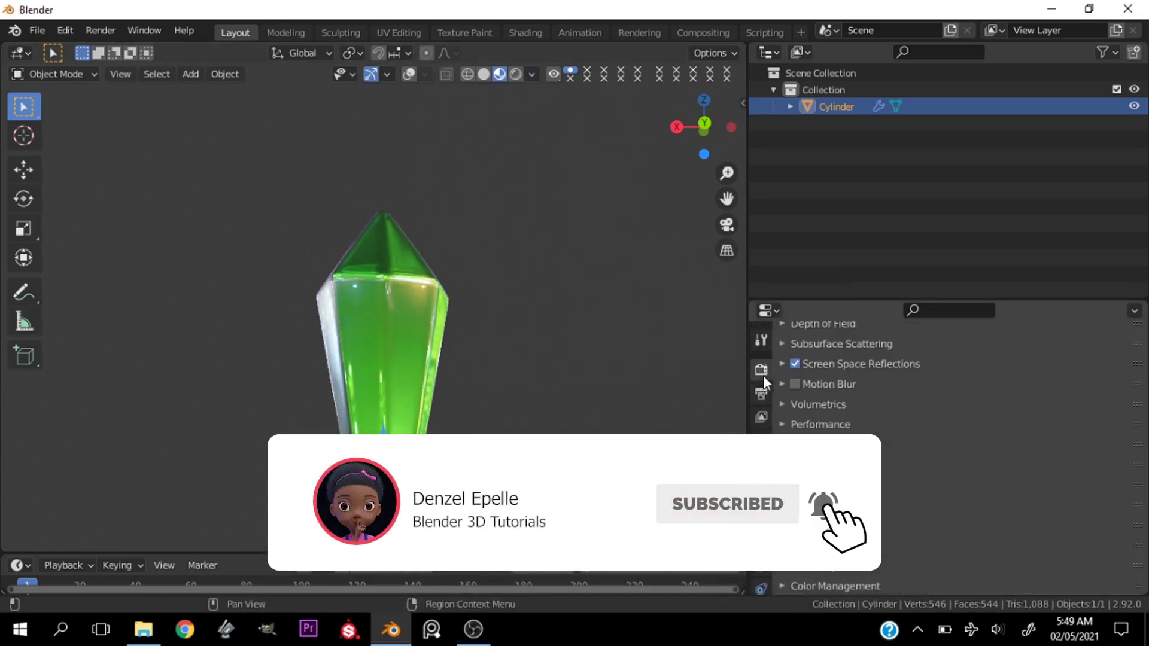
scroll(818, 383, up, 5)
click(795, 470)
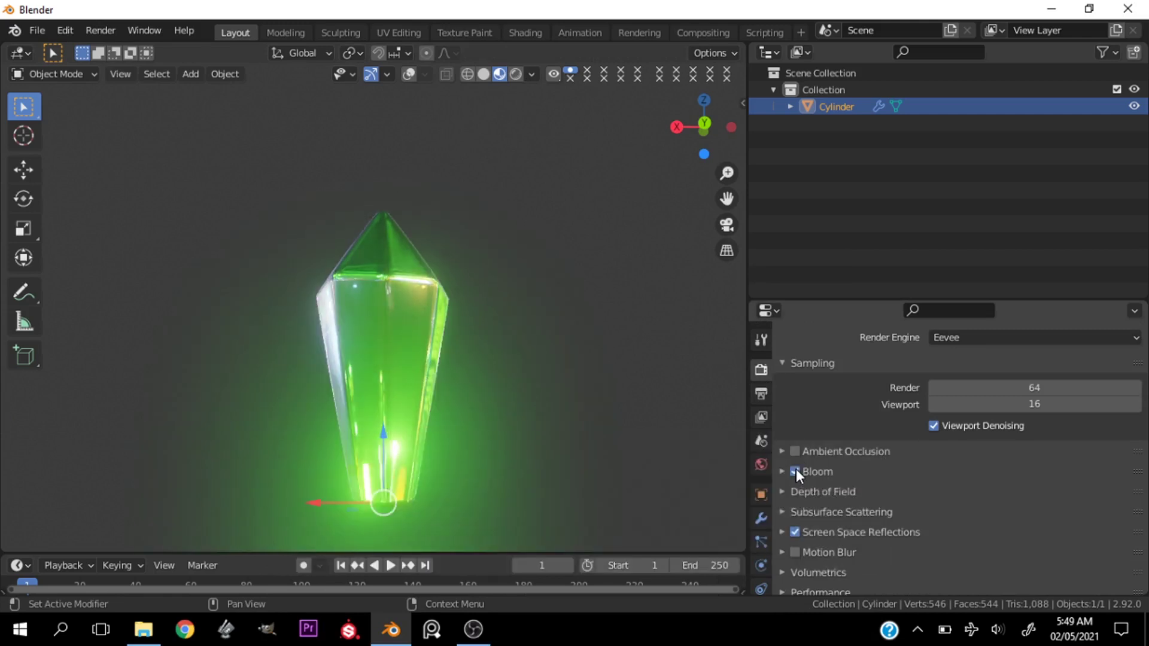
click(795, 451)
middle_drag(450, 357, 299, 374)
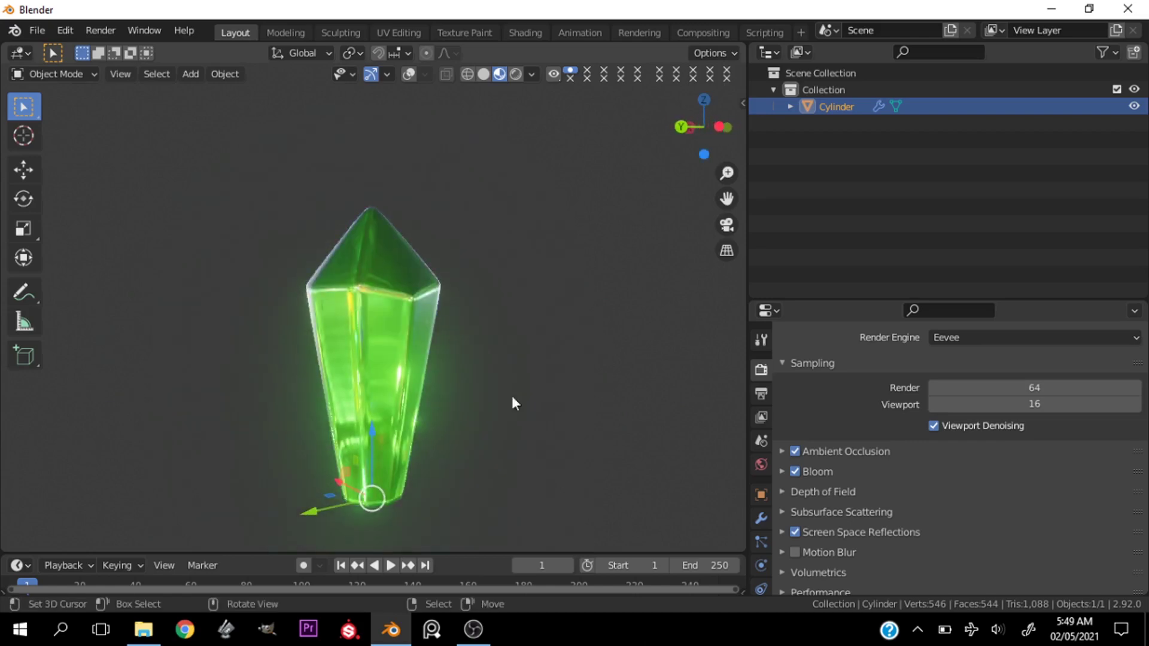